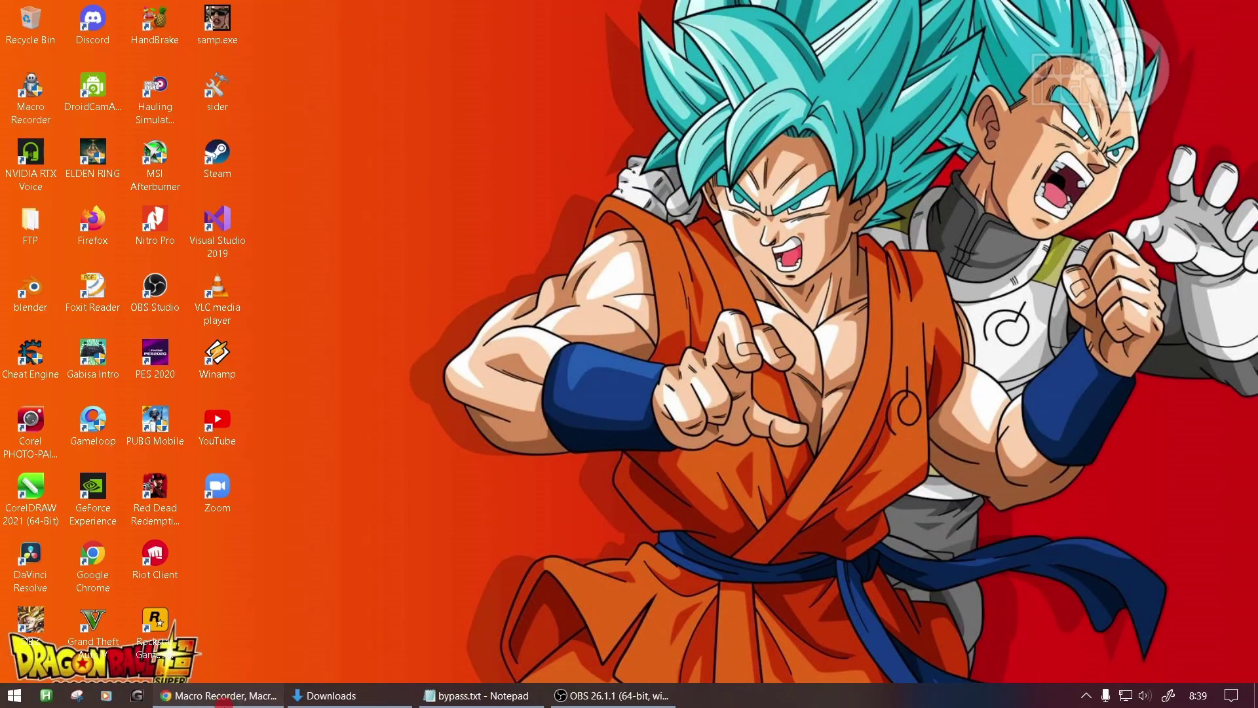
Show the Google Drive listing of Dragon Ball Figher Z Auto Combo.rar in Chrome, then Downloads.
click(223, 696)
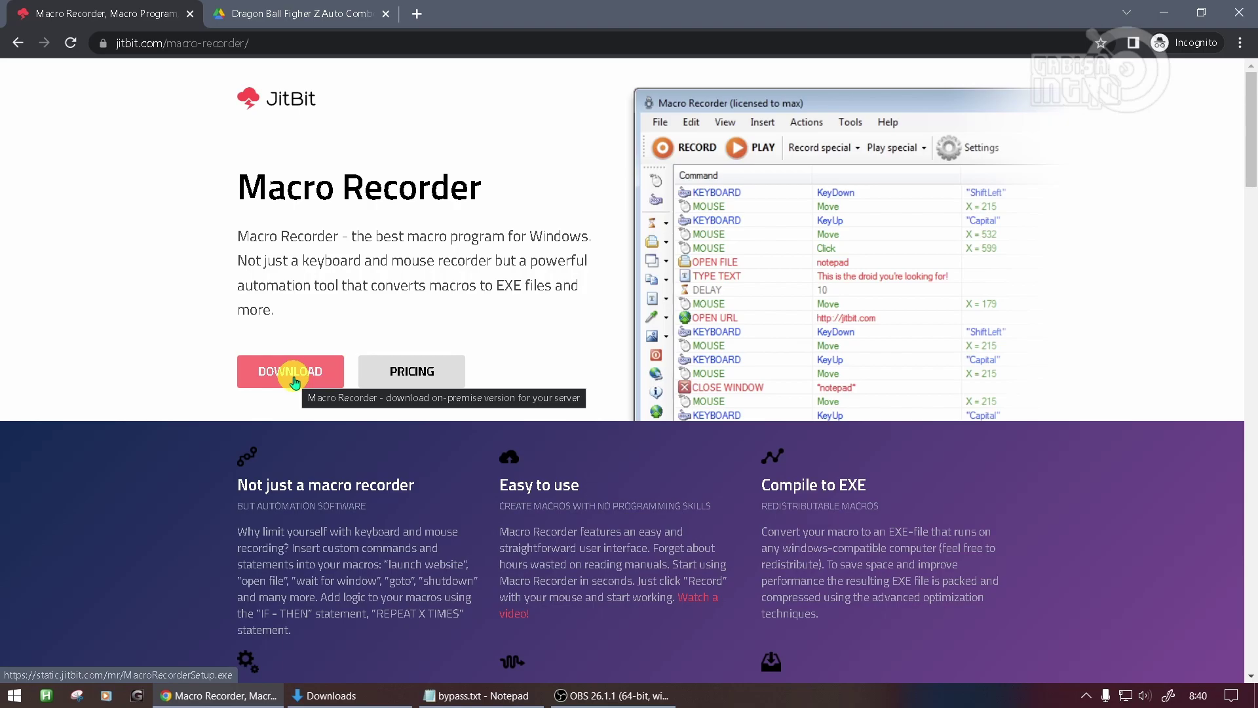
key(super)
text(macro)
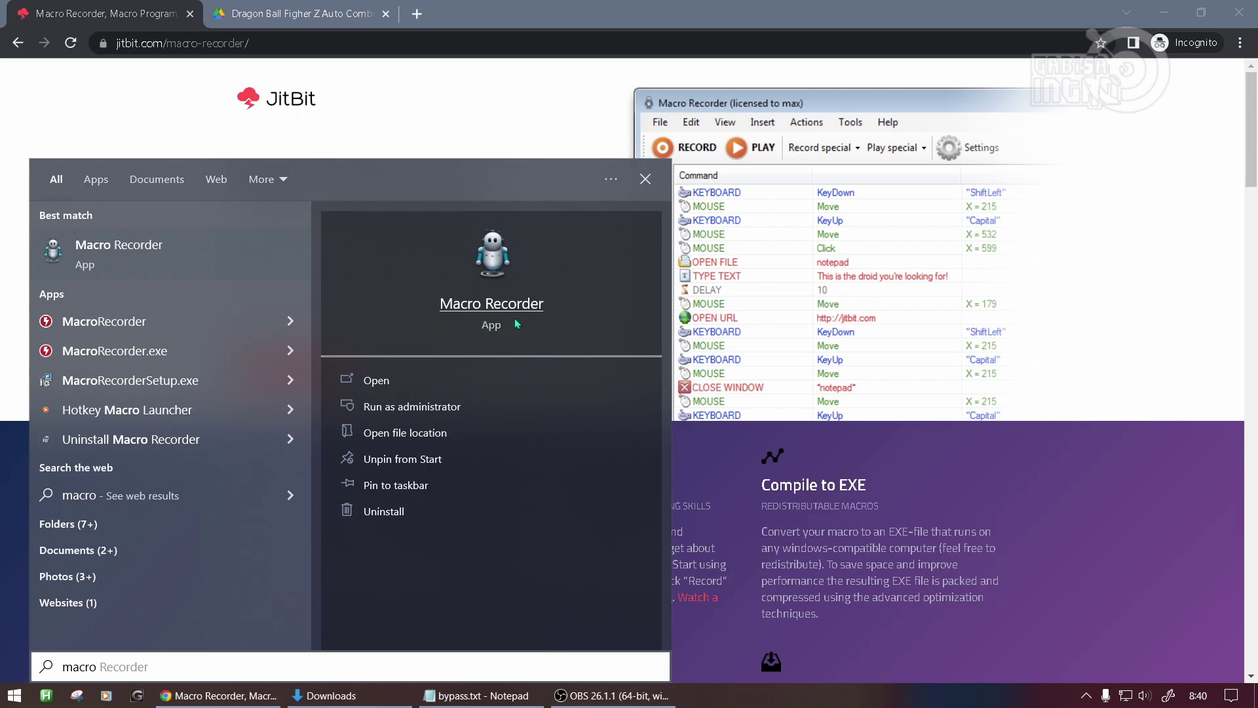
click(420, 112)
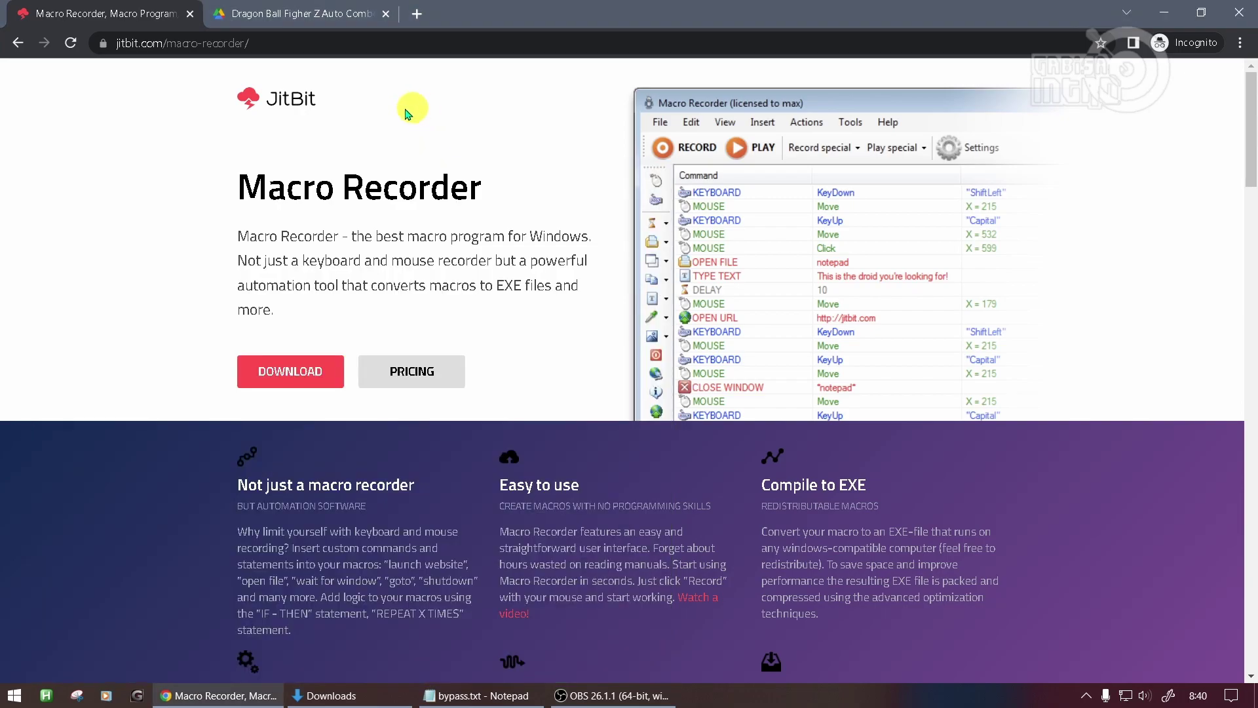
click(284, 12)
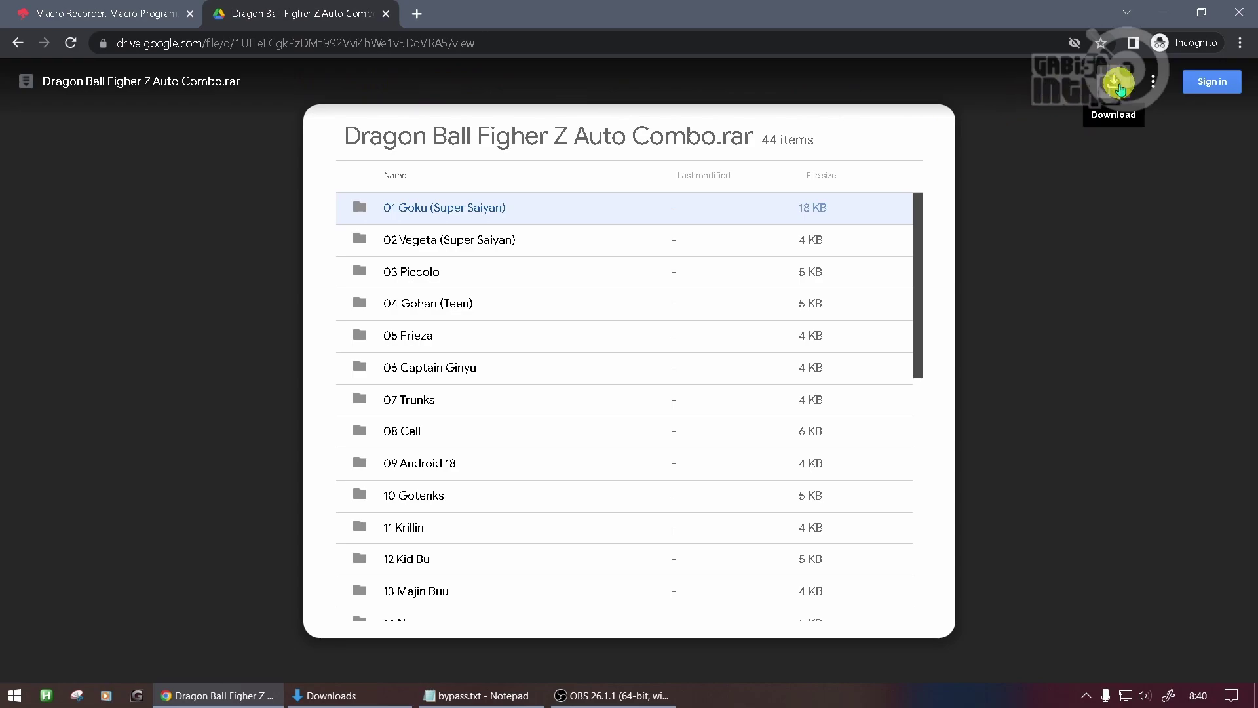
click(332, 697)
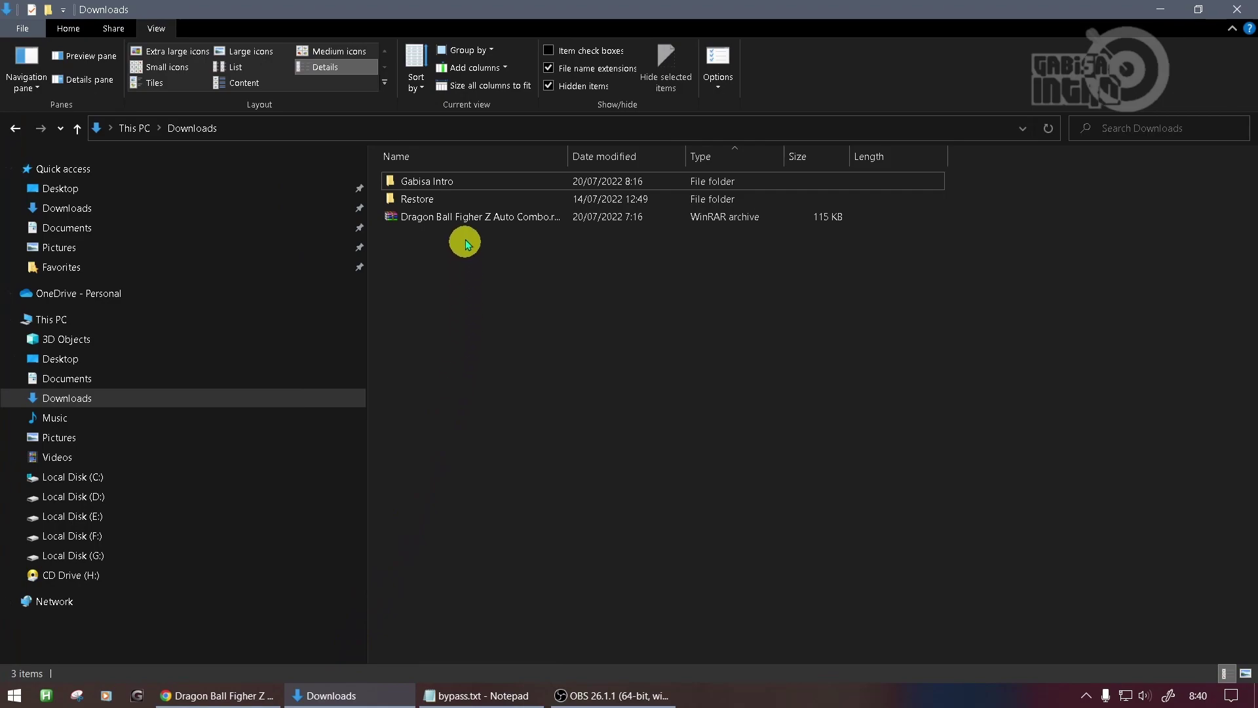
Extract Dragon Ball Figher Z Auto Combo.rar to its own folder using the password, then open that folder.
right_click(500, 214)
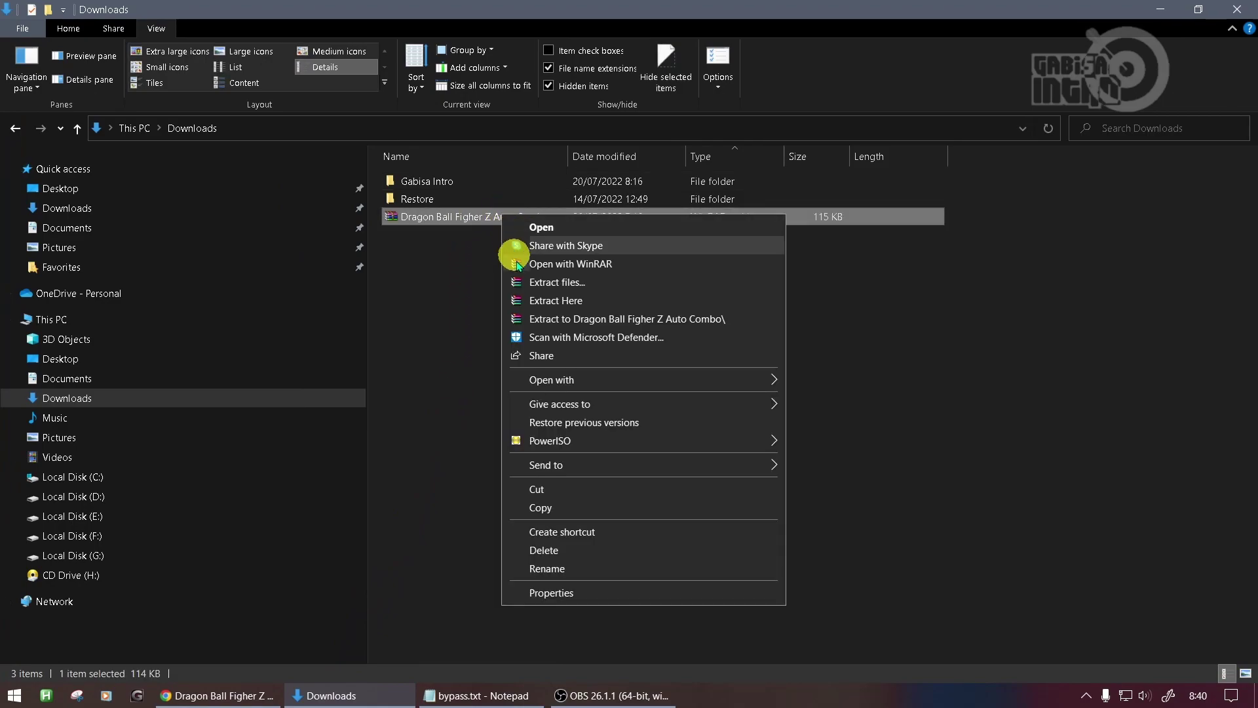
click(564, 319)
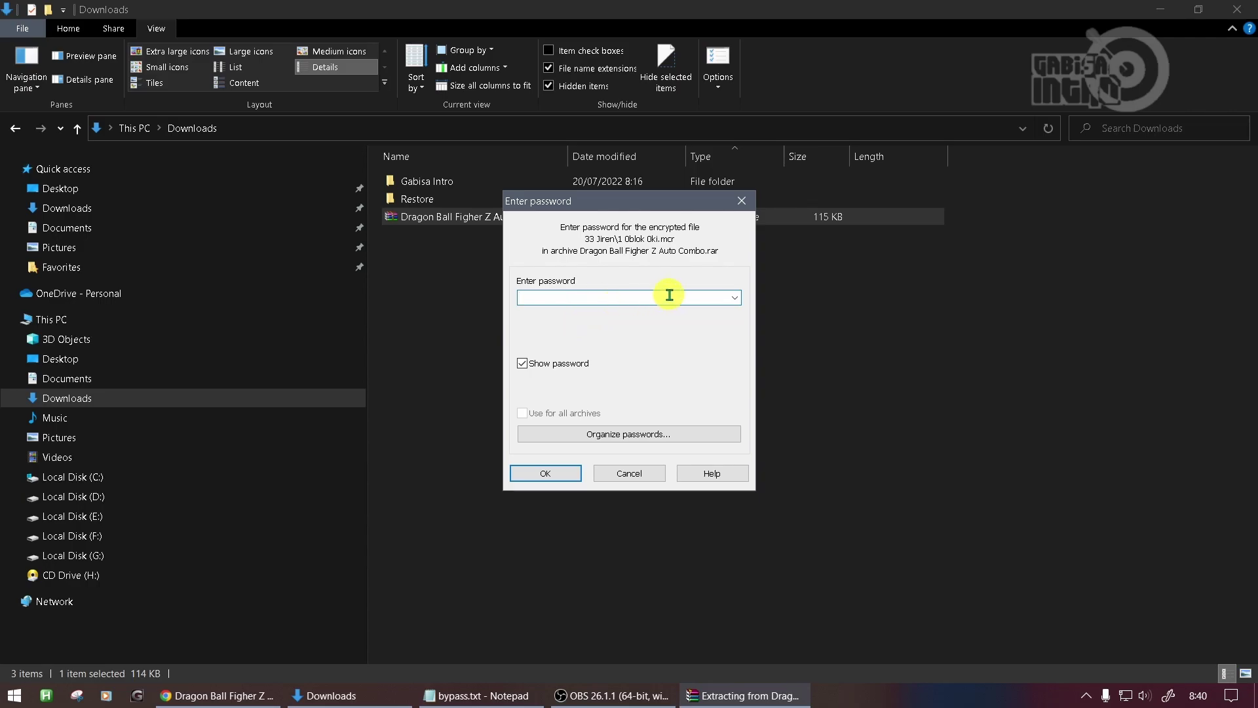
click(550, 472)
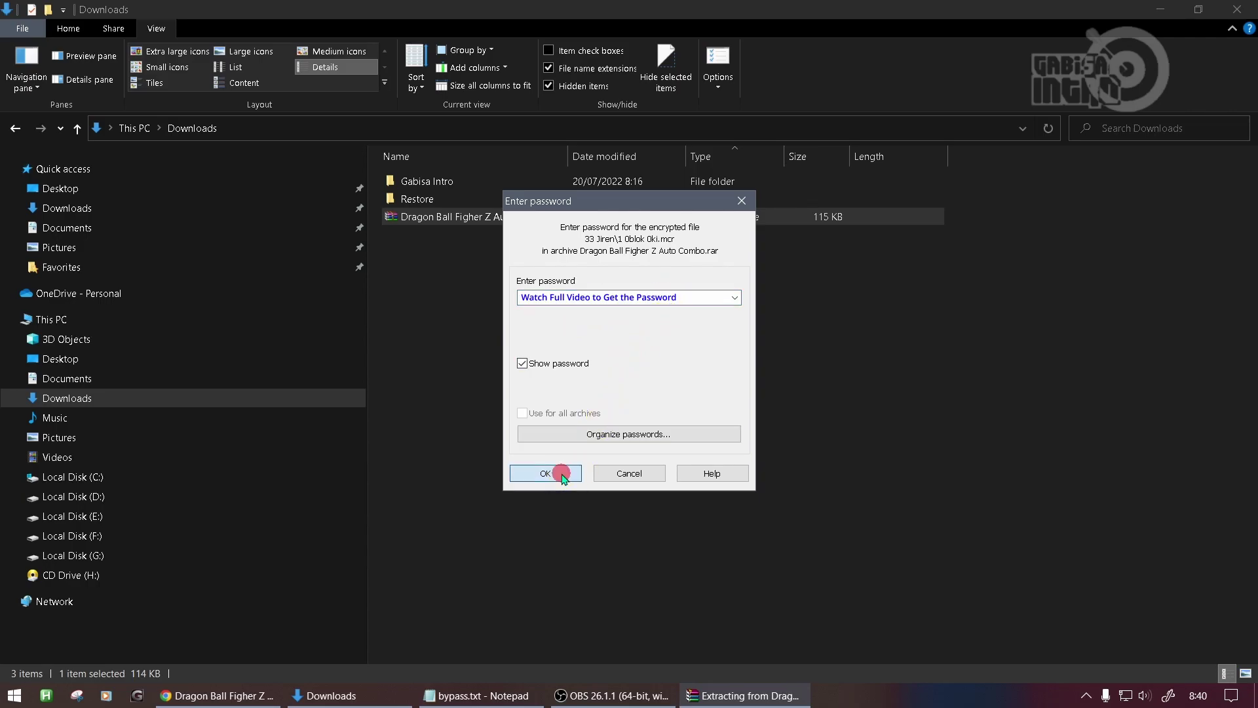
double_click(520, 235)
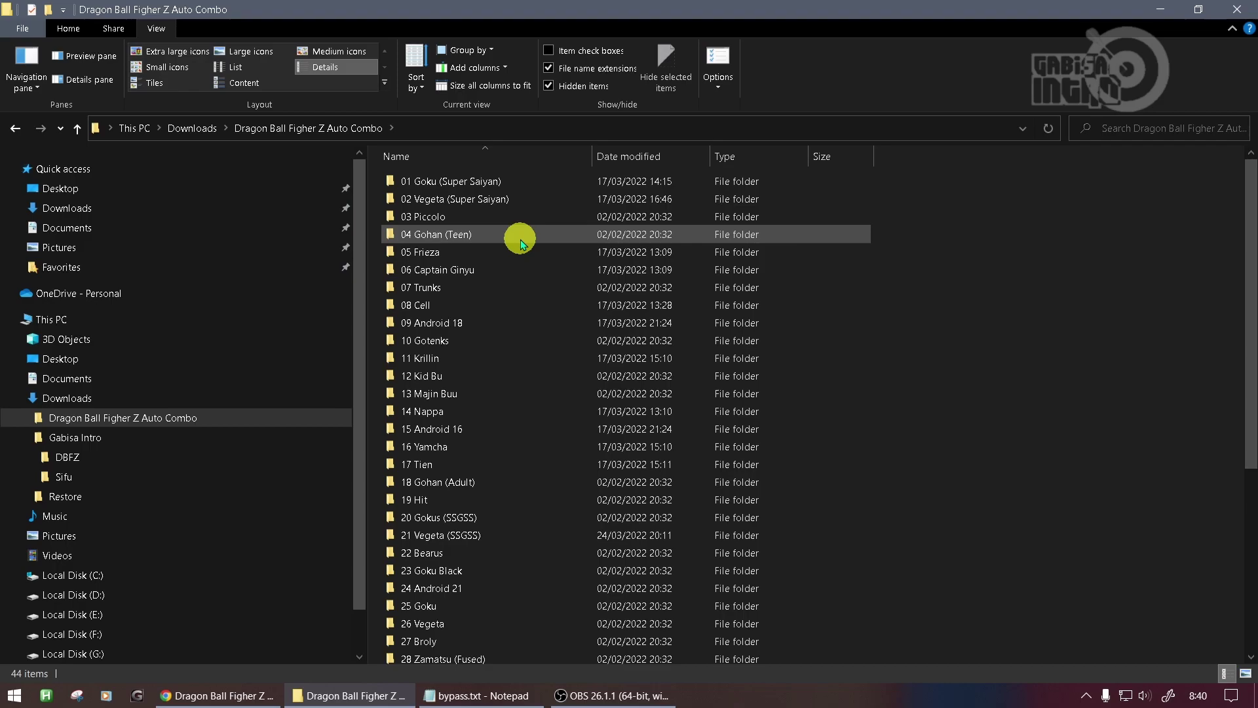
drag(1249, 230, 1241, 419)
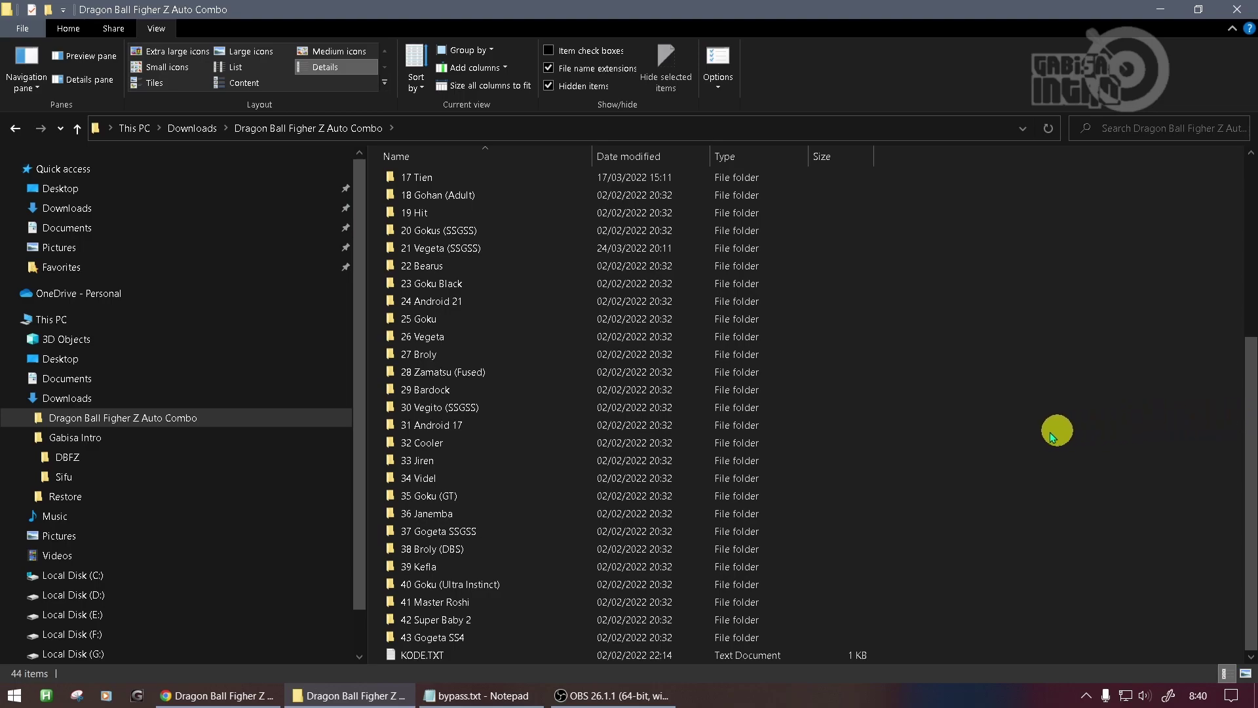
scroll(940, 440, up, 3)
scroll(940, 439, up, 3)
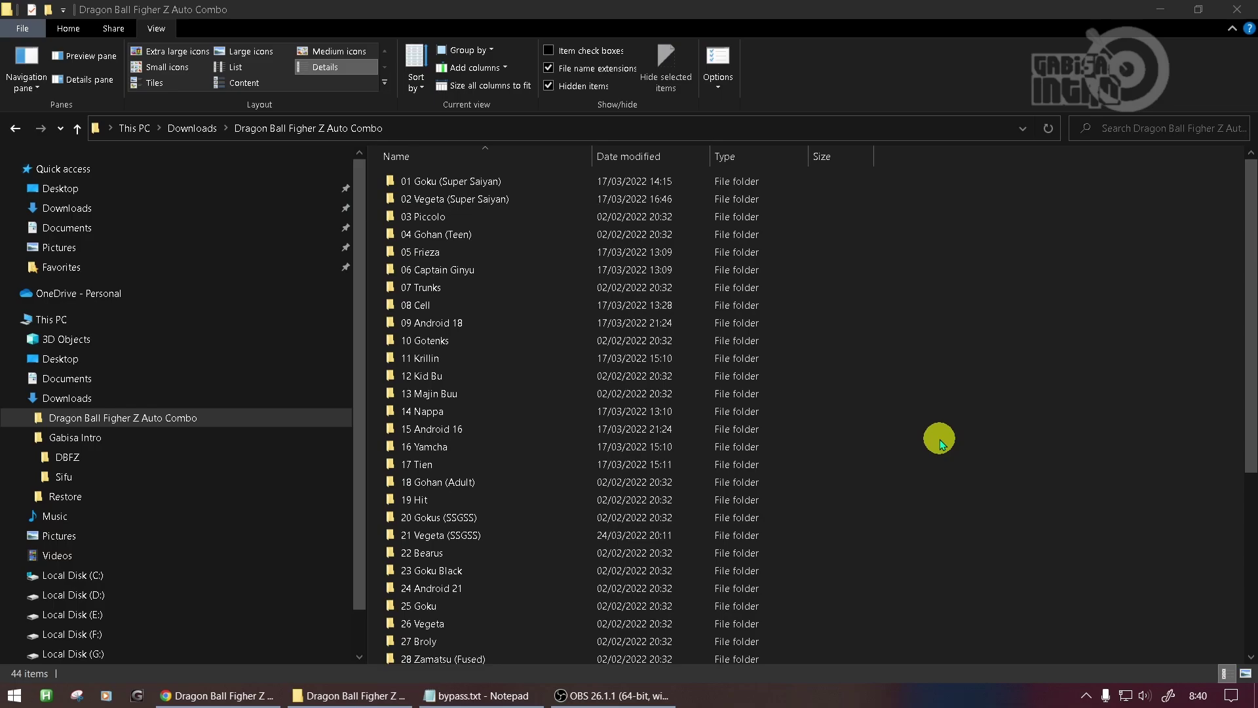
Launch Macro Recorder from Start search as administrator.
key(super)
text(macro)
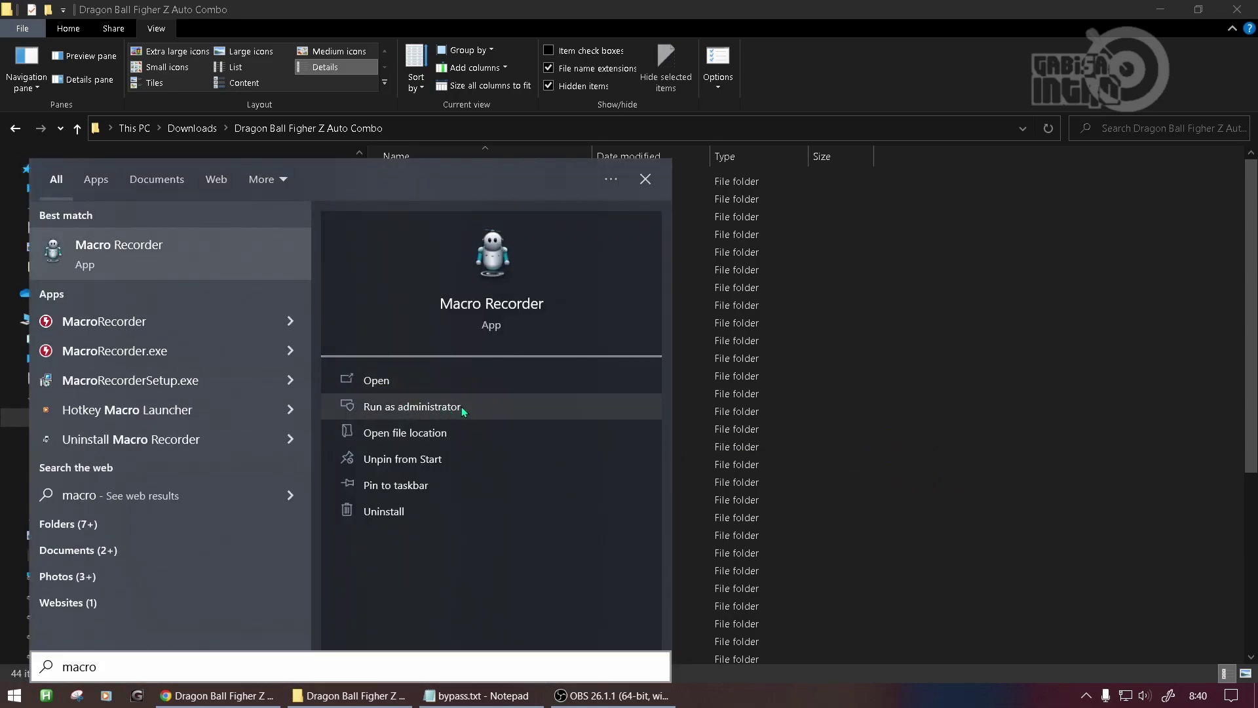
click(409, 408)
click(547, 459)
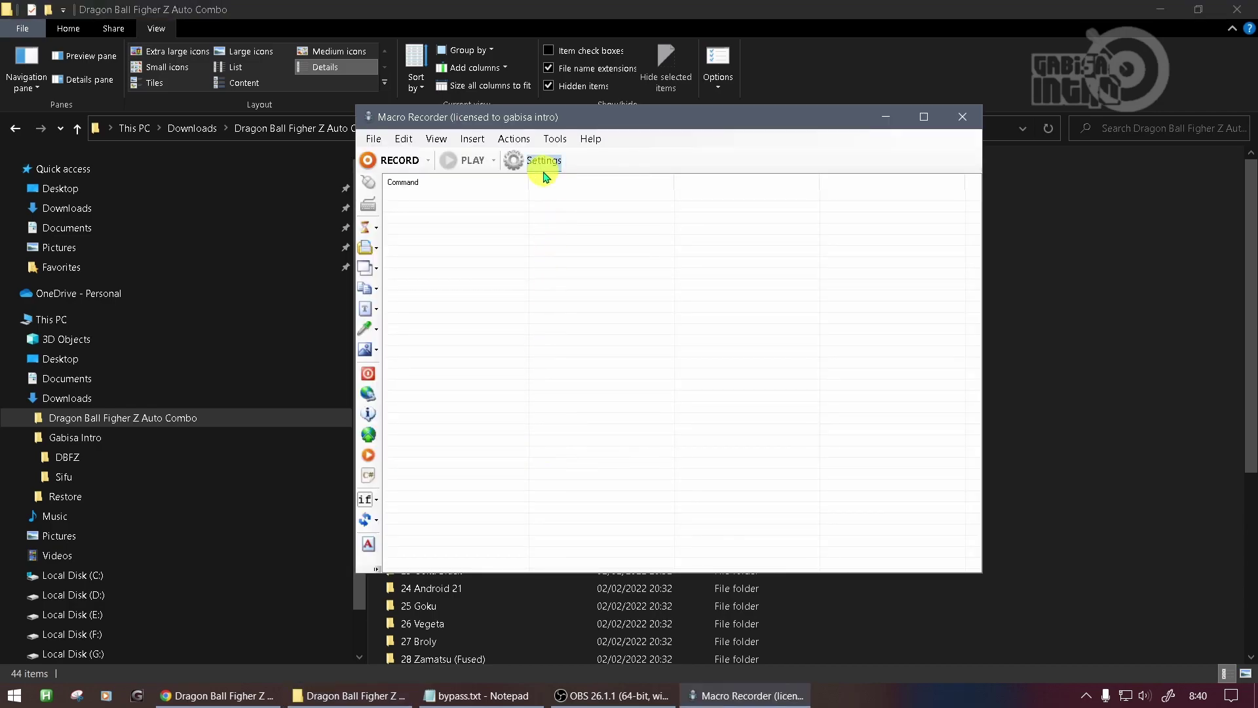
Open Hotkey Macro Launcher via Tools > Bind macro to hotkeys and center its window.
click(555, 138)
click(606, 209)
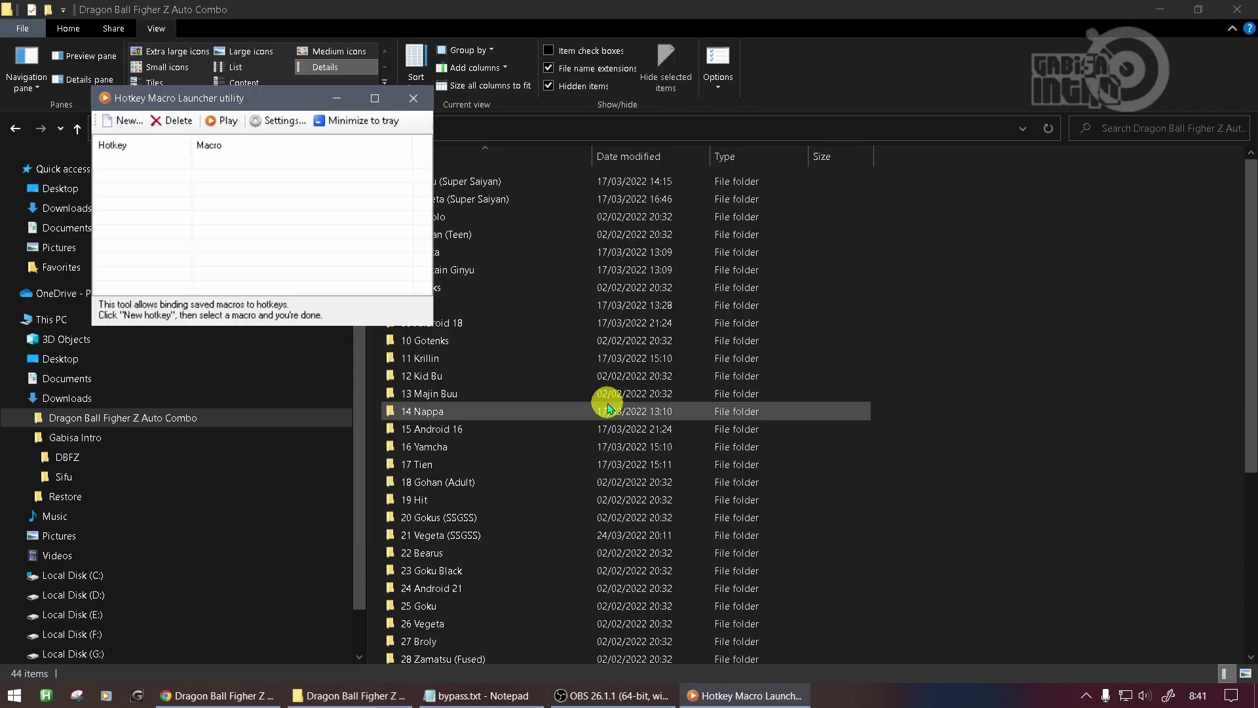
click(231, 107)
drag(230, 107, 725, 191)
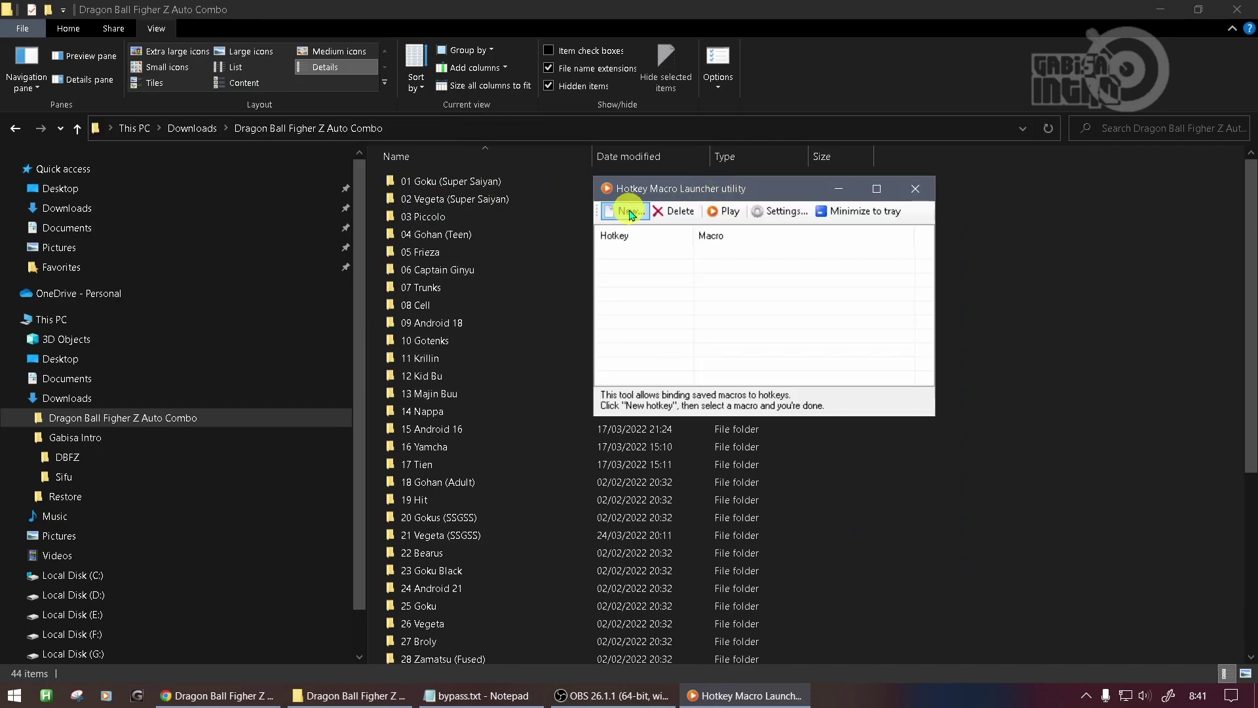
Start a new binding with 21 Vegeta (SSGSS)\9 2blok 2ki.mcr as its macro file.
click(629, 211)
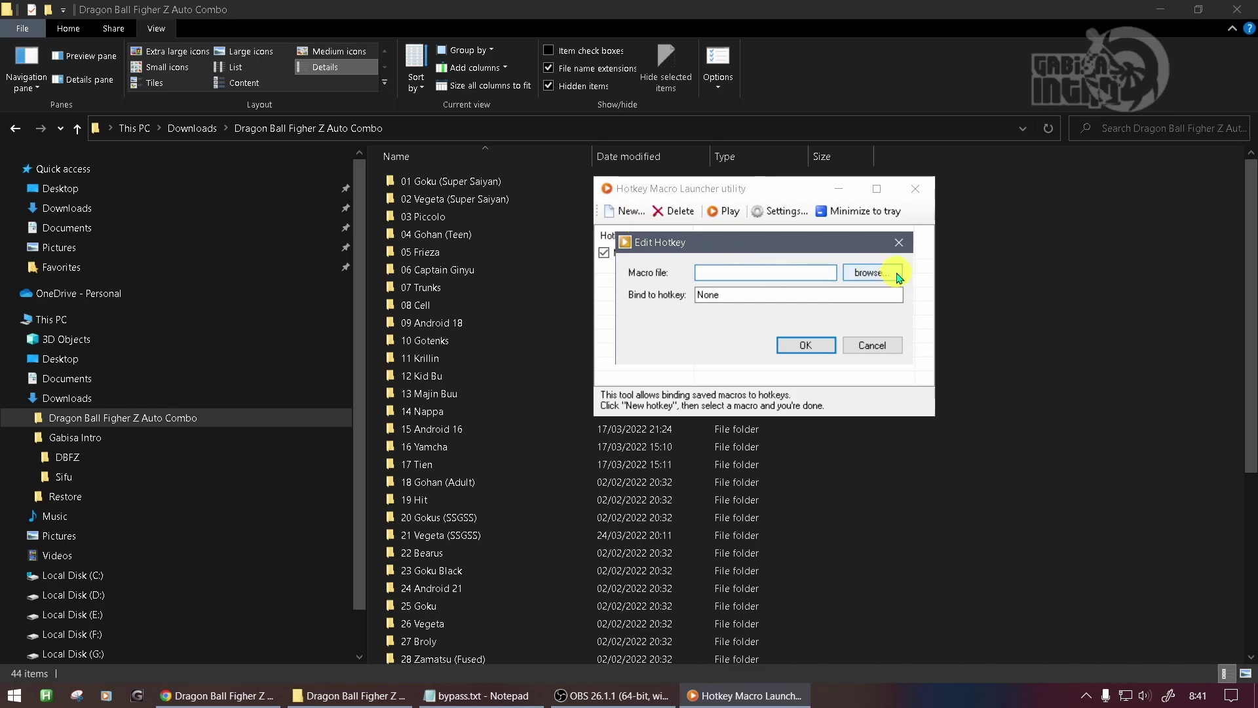
click(872, 274)
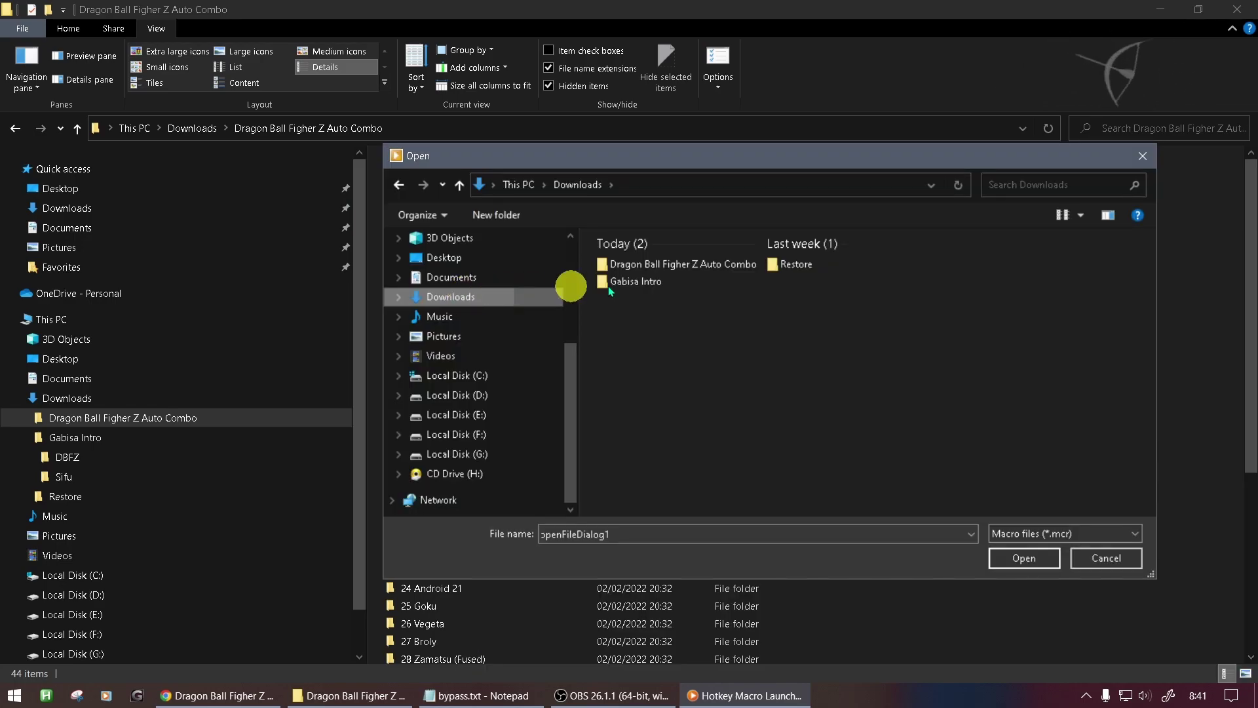
double_click(718, 267)
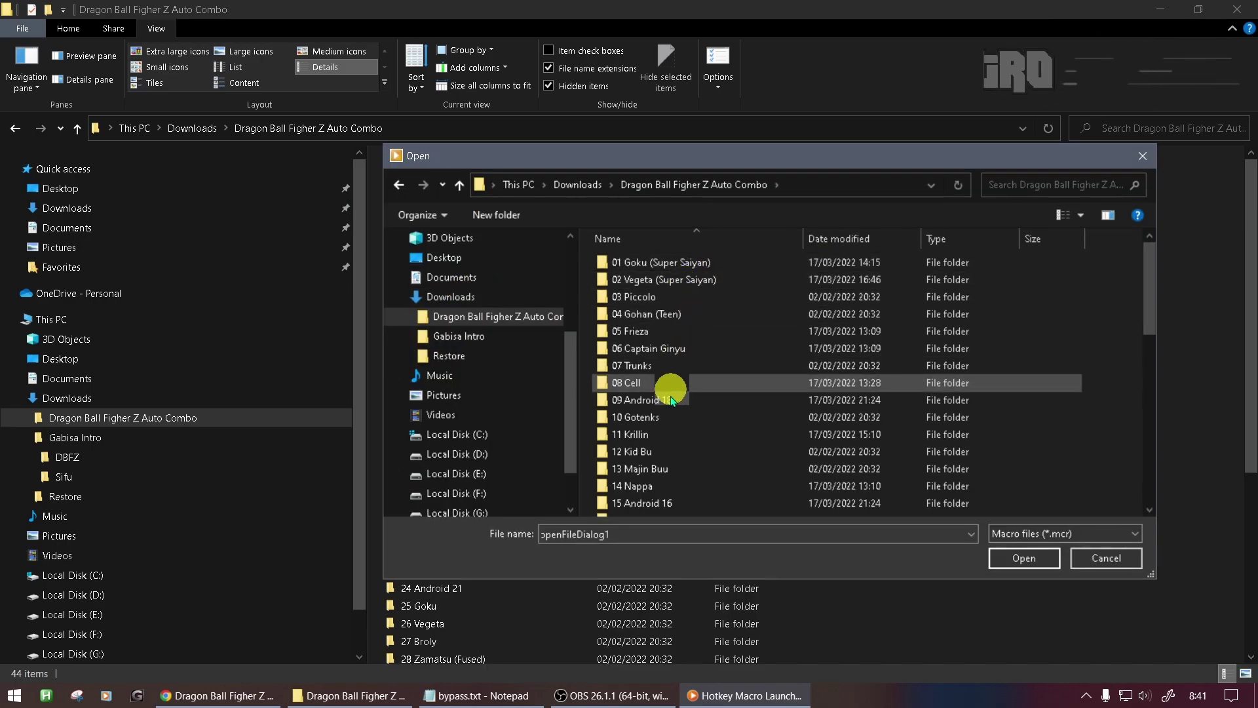
scroll(655, 393, down, 4)
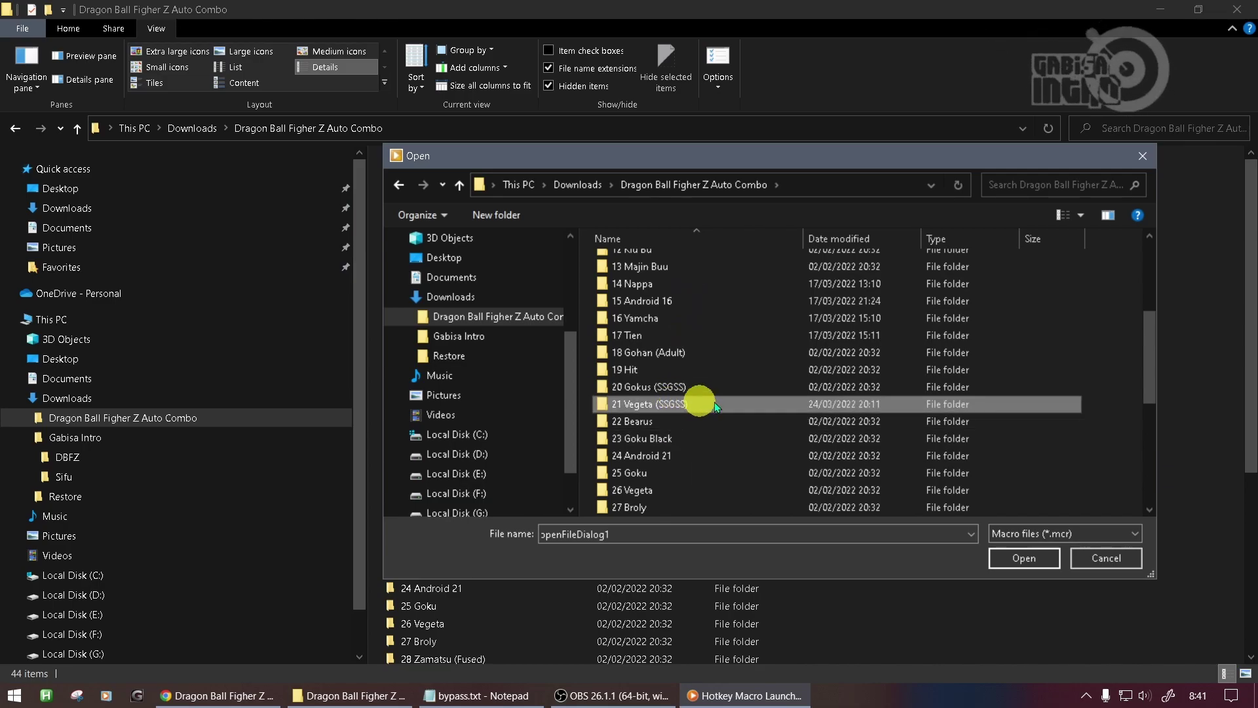
scroll(690, 391, down, 2)
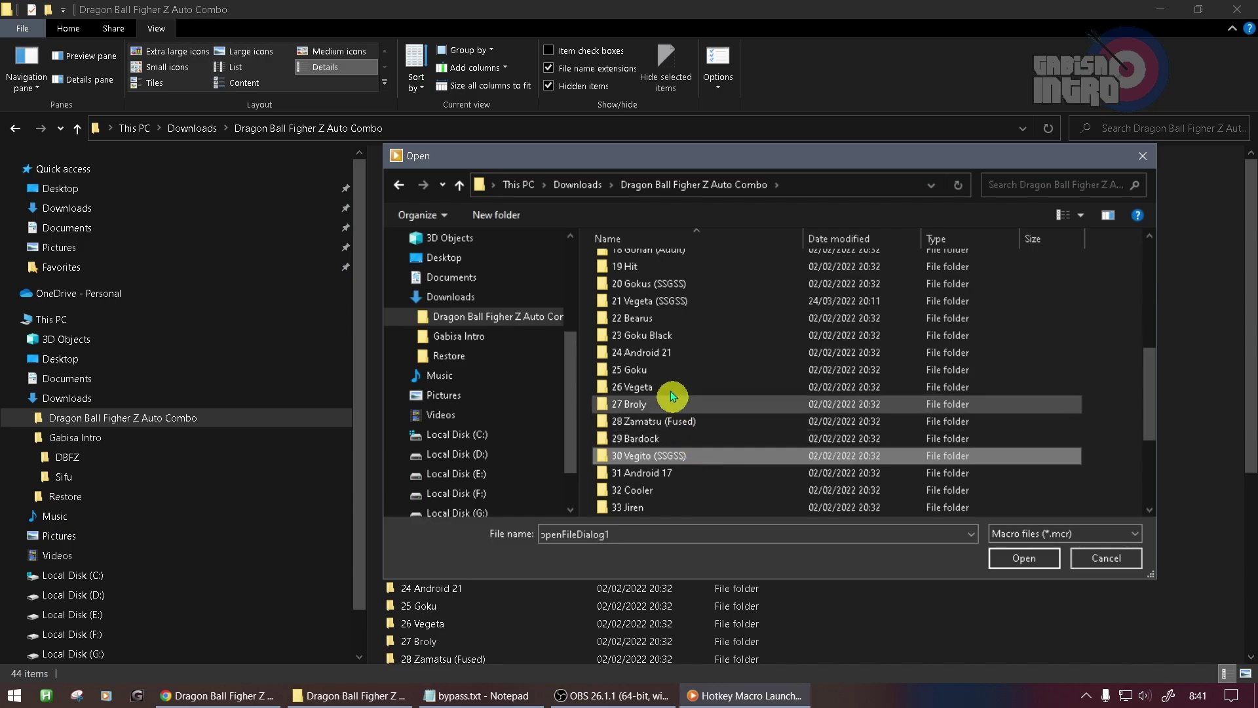
double_click(659, 301)
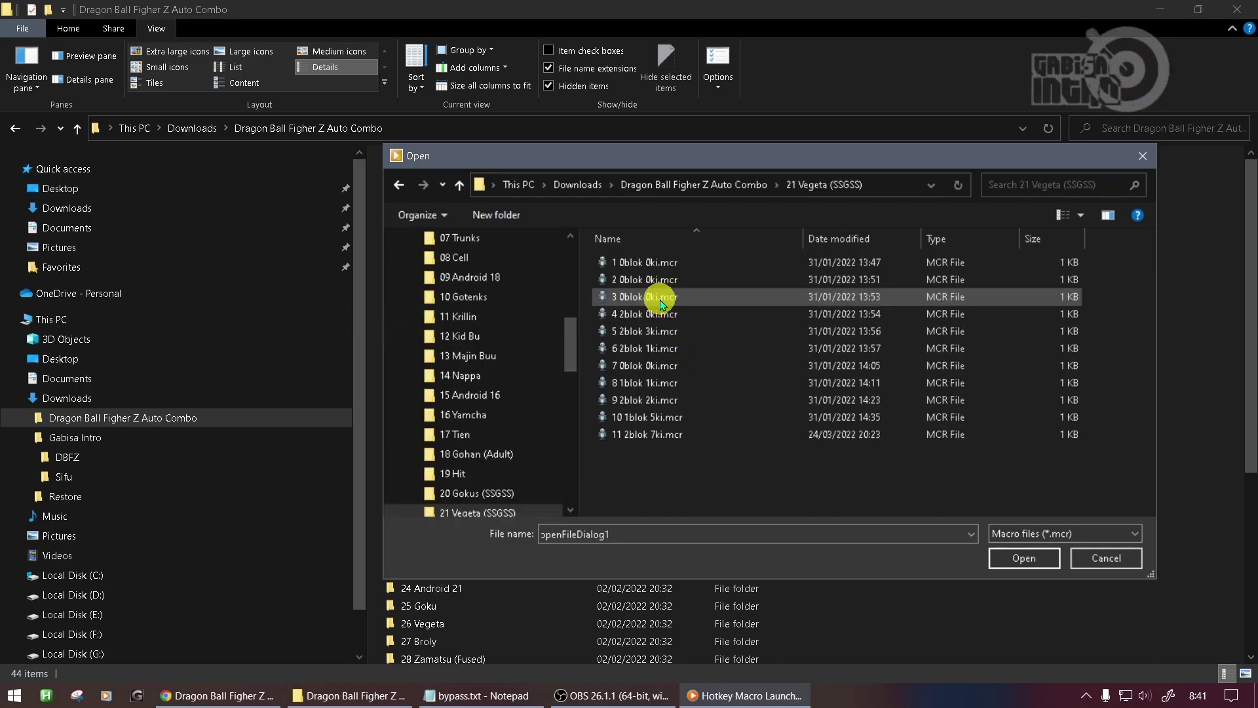
click(672, 403)
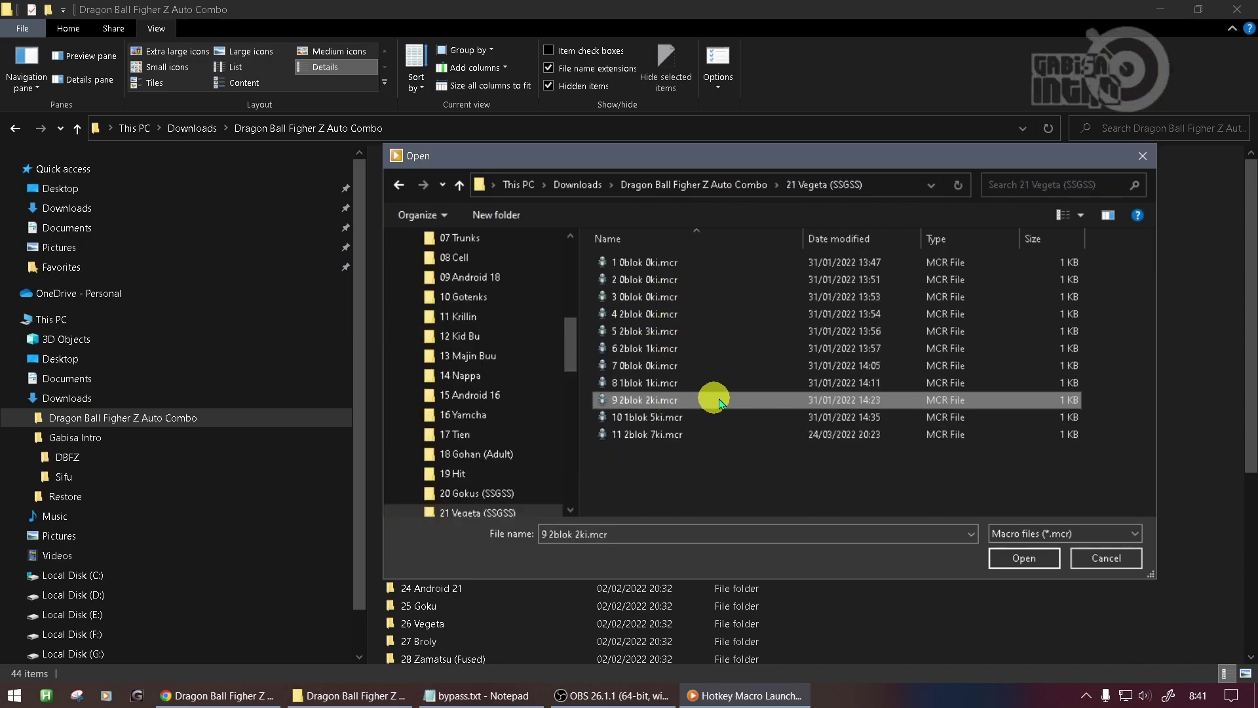
click(1019, 557)
Set the binding's hotkey to 1 and save it.
click(740, 296)
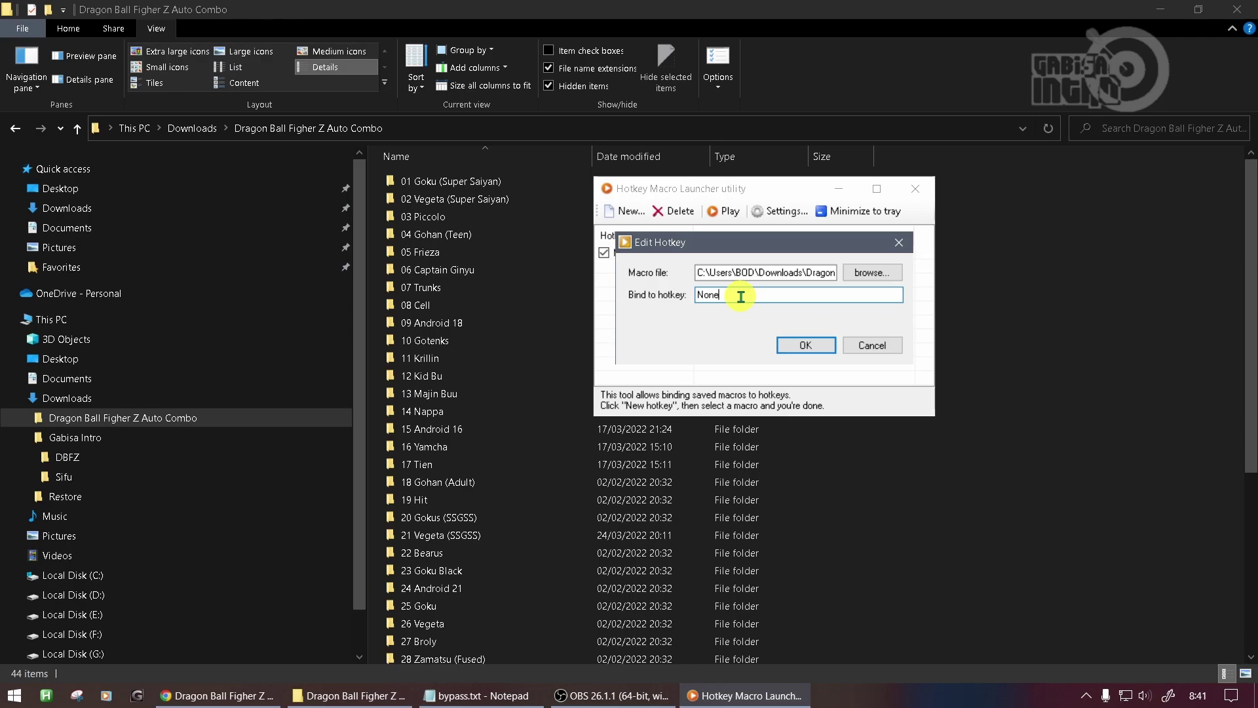
key(1)
click(779, 354)
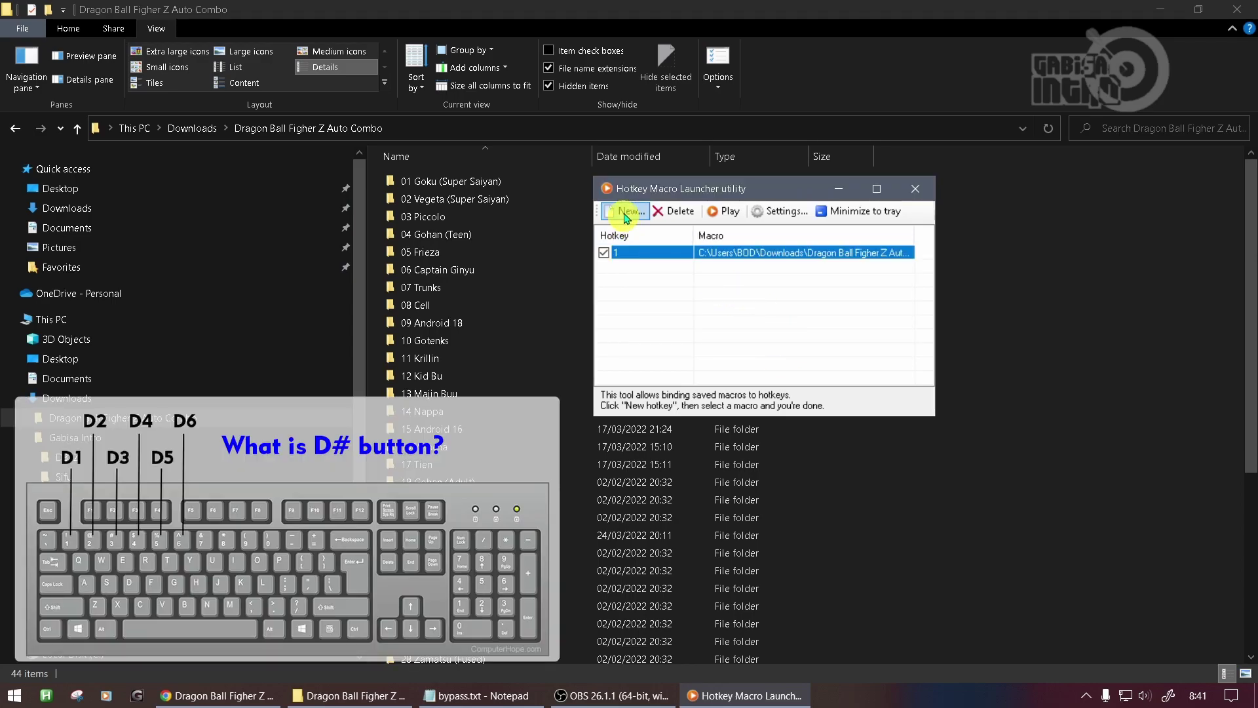
Add a binding running Vegeta's 11 2blok 7ki.mcr on hotkey 2.
click(624, 211)
click(880, 278)
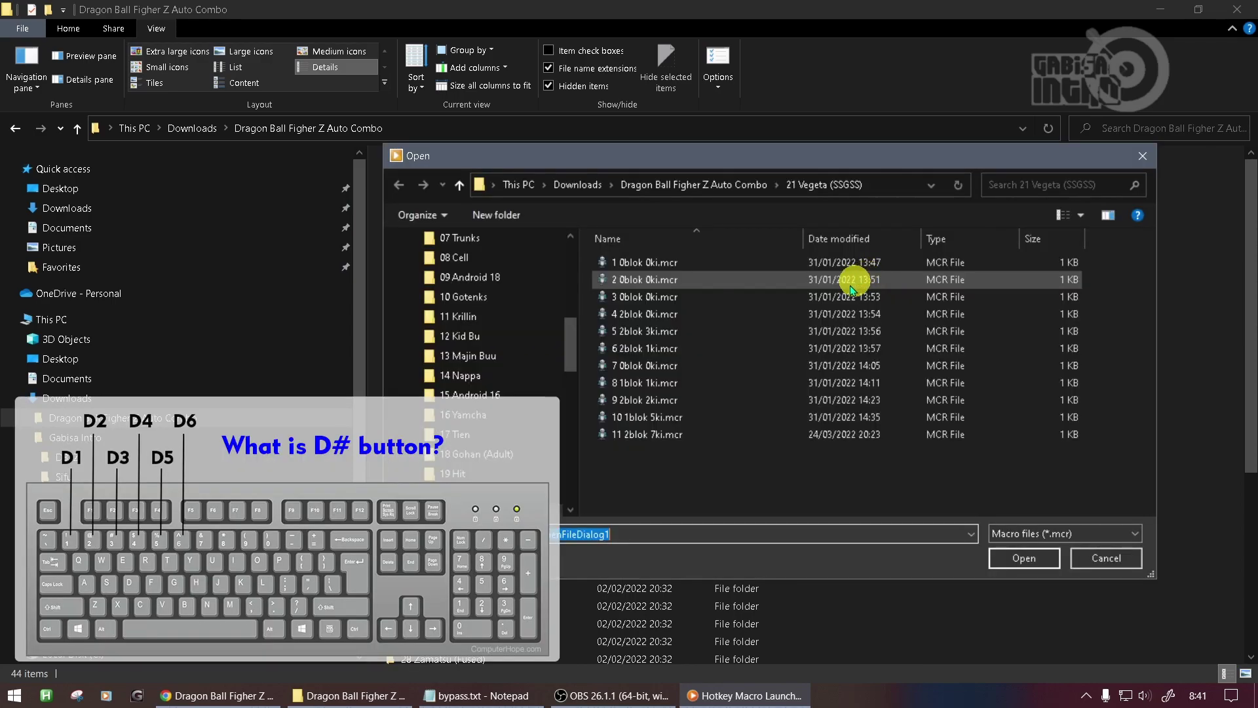
click(648, 434)
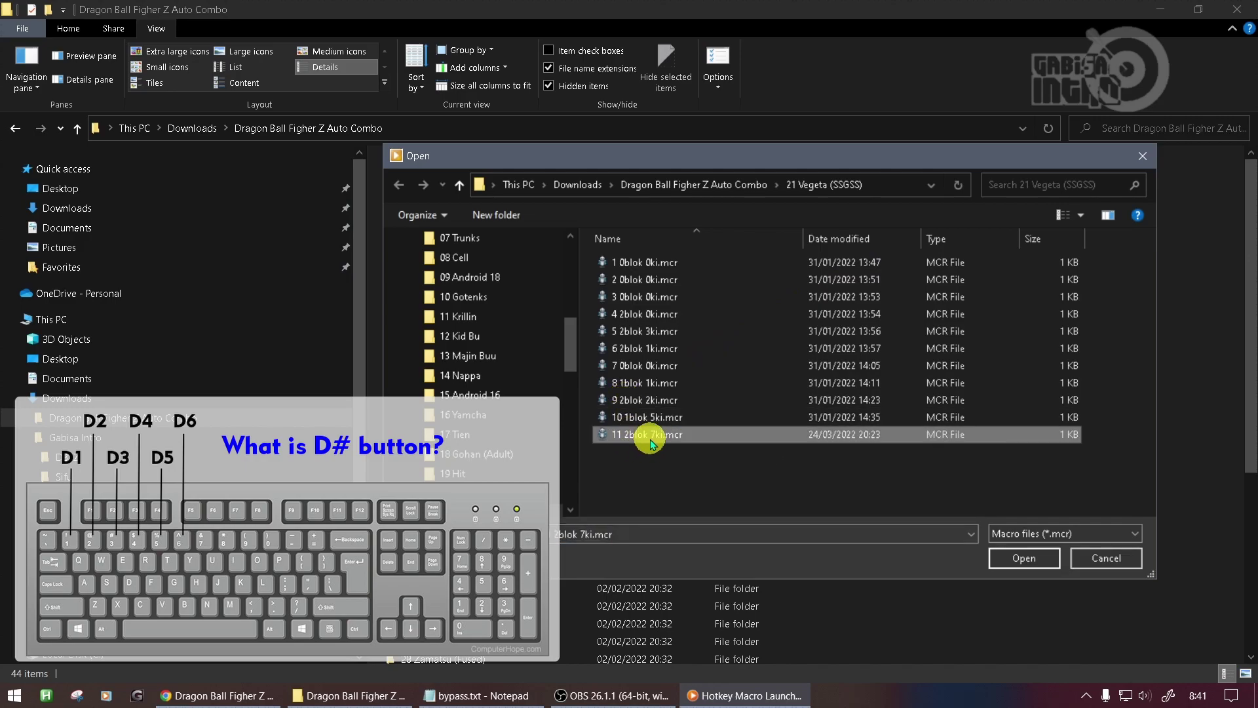
click(1019, 559)
click(736, 291)
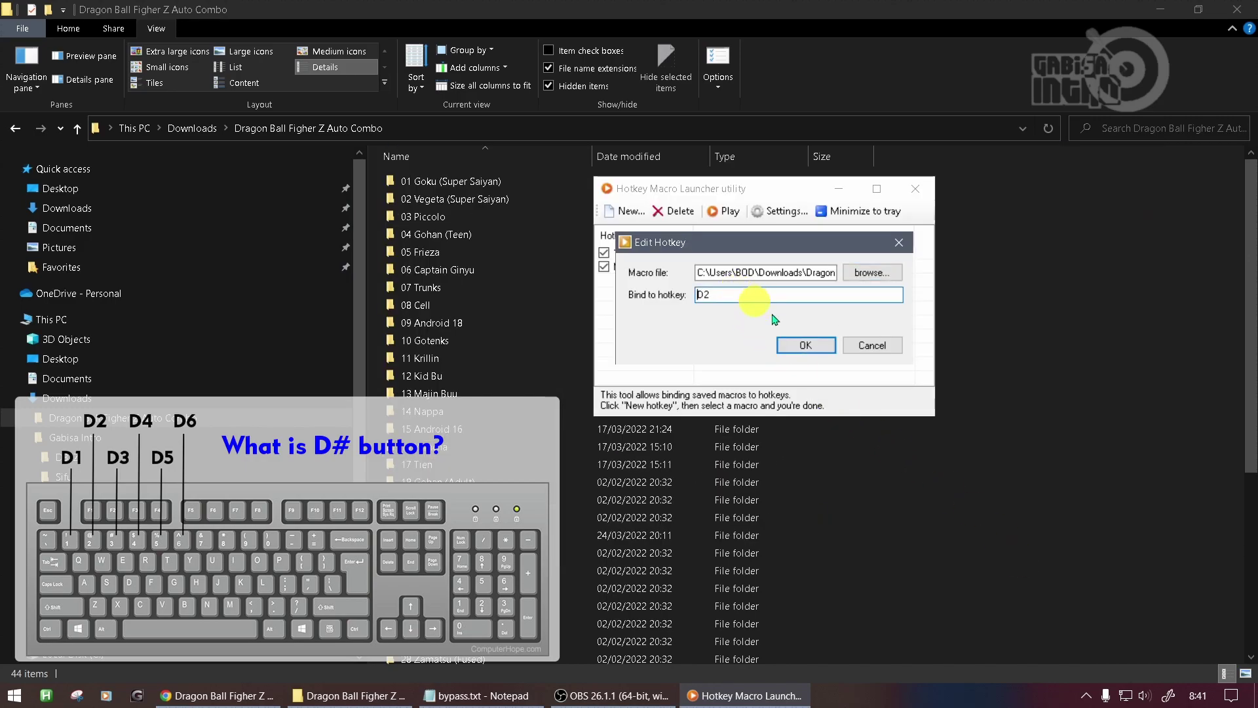
click(806, 344)
Add a binding running a 20 Gokus (SSGSS) combo macro on hotkey 3.
click(624, 211)
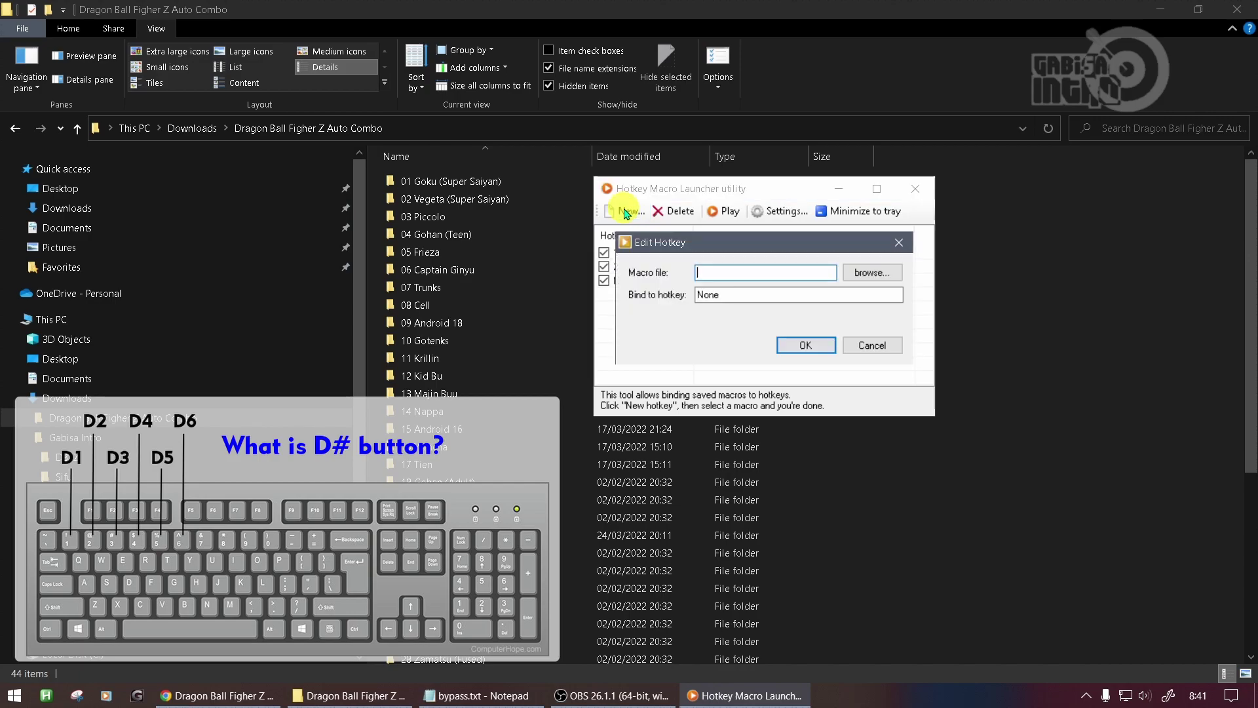
click(871, 272)
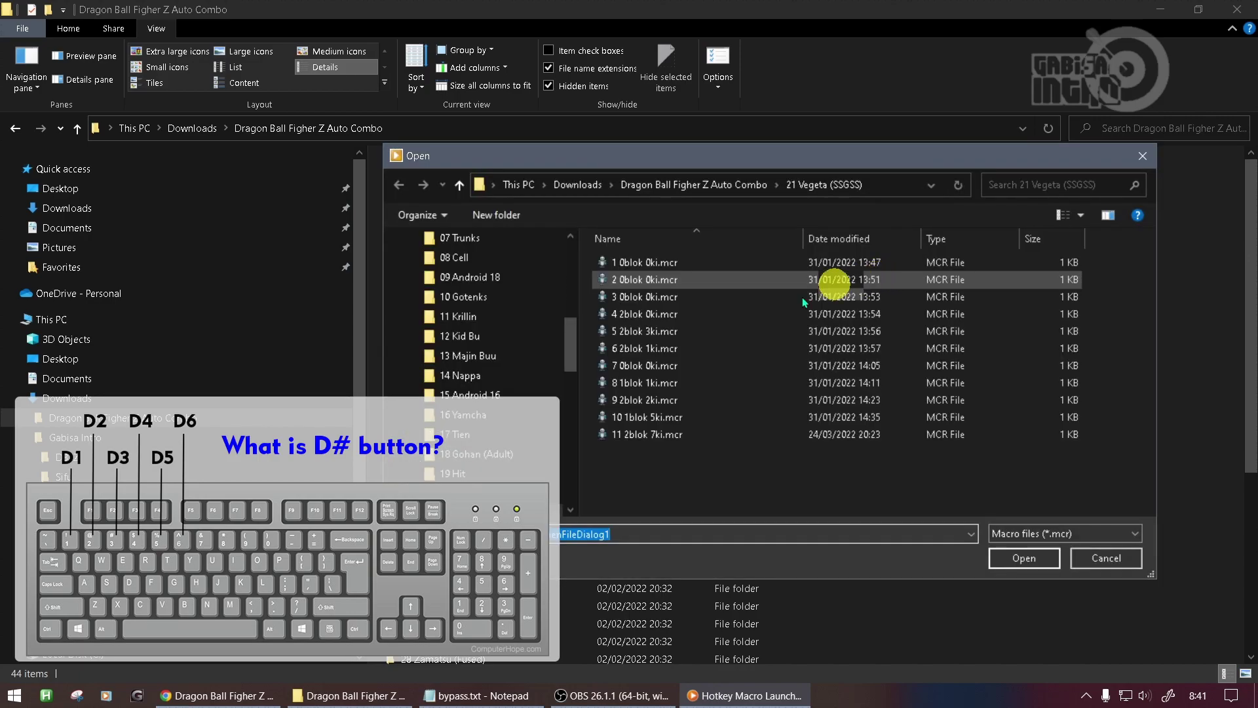
click(501, 492)
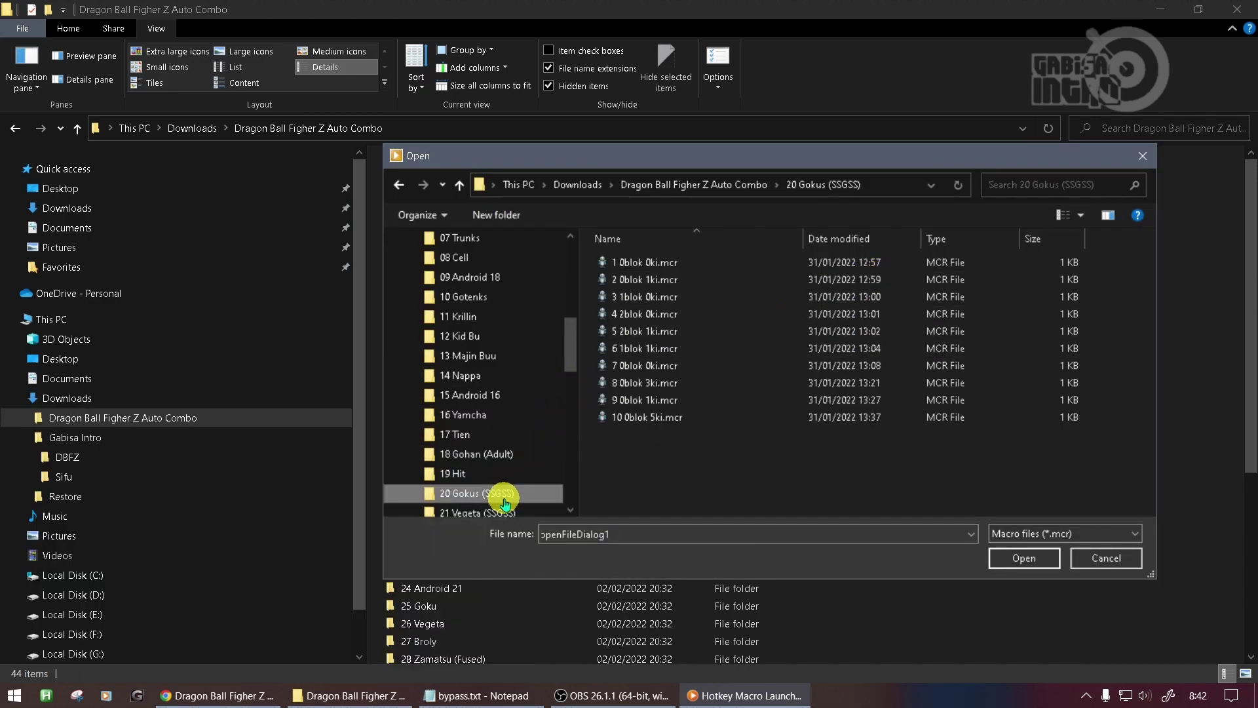
click(661, 401)
click(1024, 557)
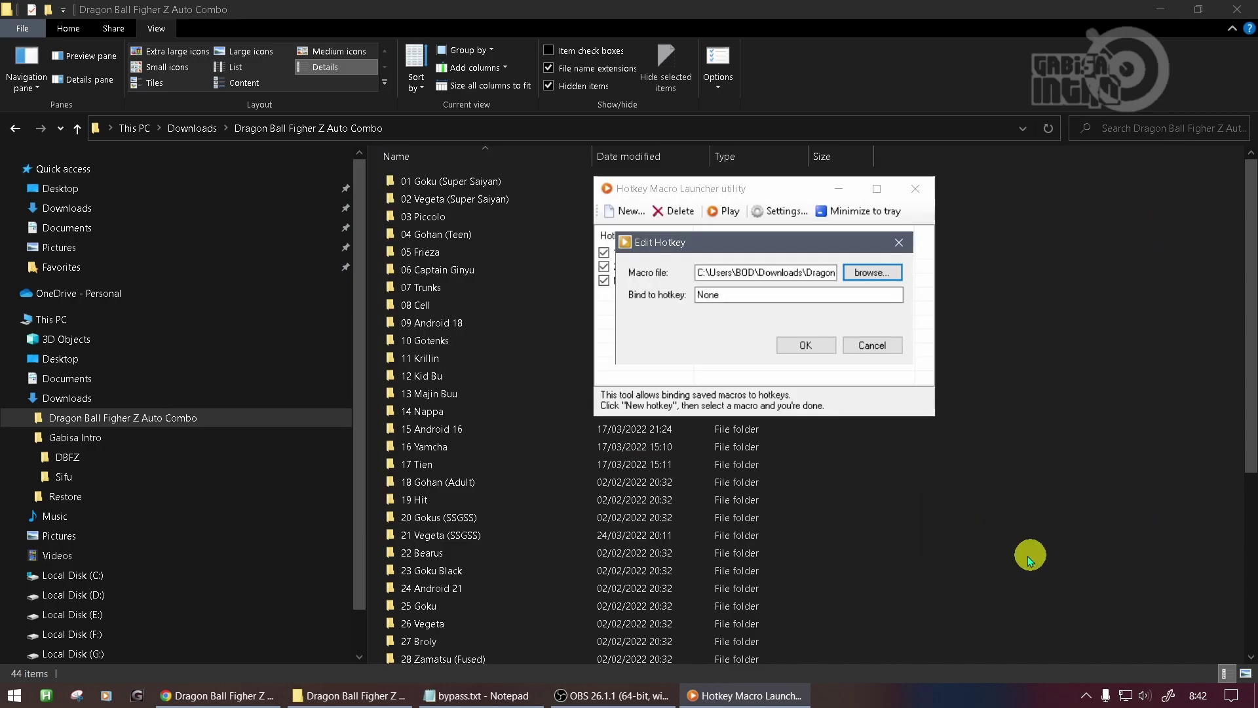
click(749, 299)
click(794, 346)
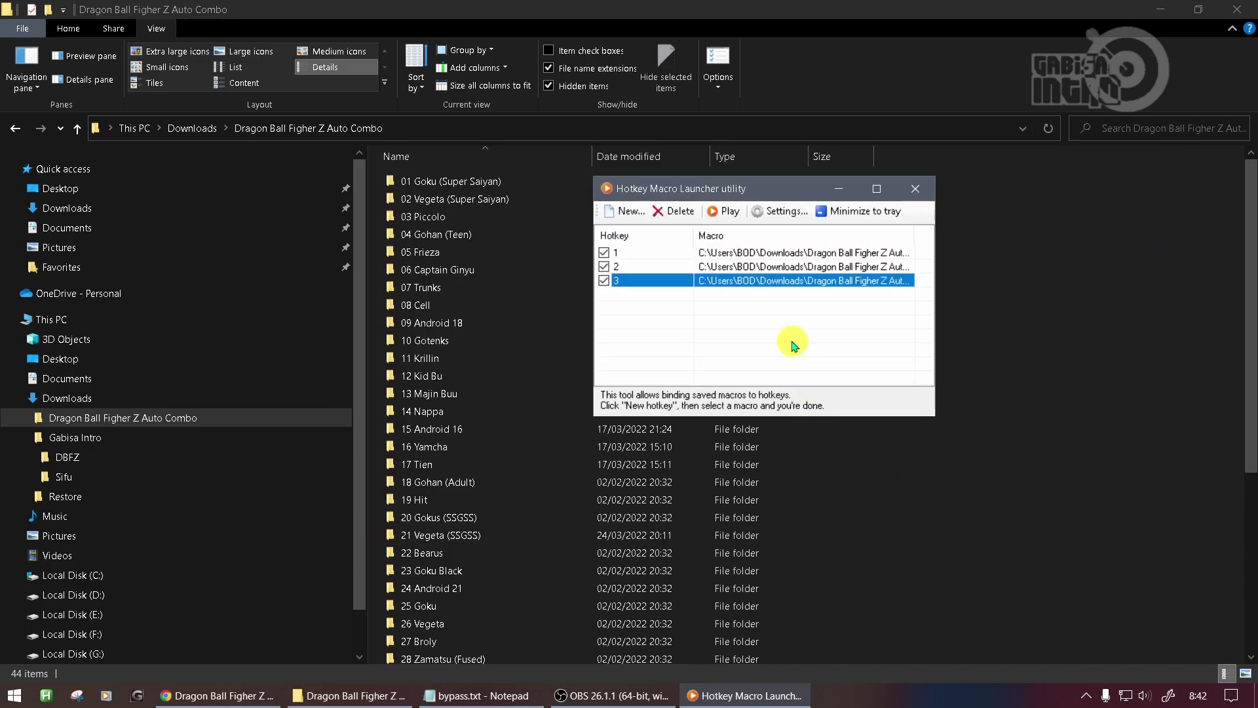
Add a binding running 10 0blok 5ki.mcr on hotkey 4.
click(625, 211)
click(878, 275)
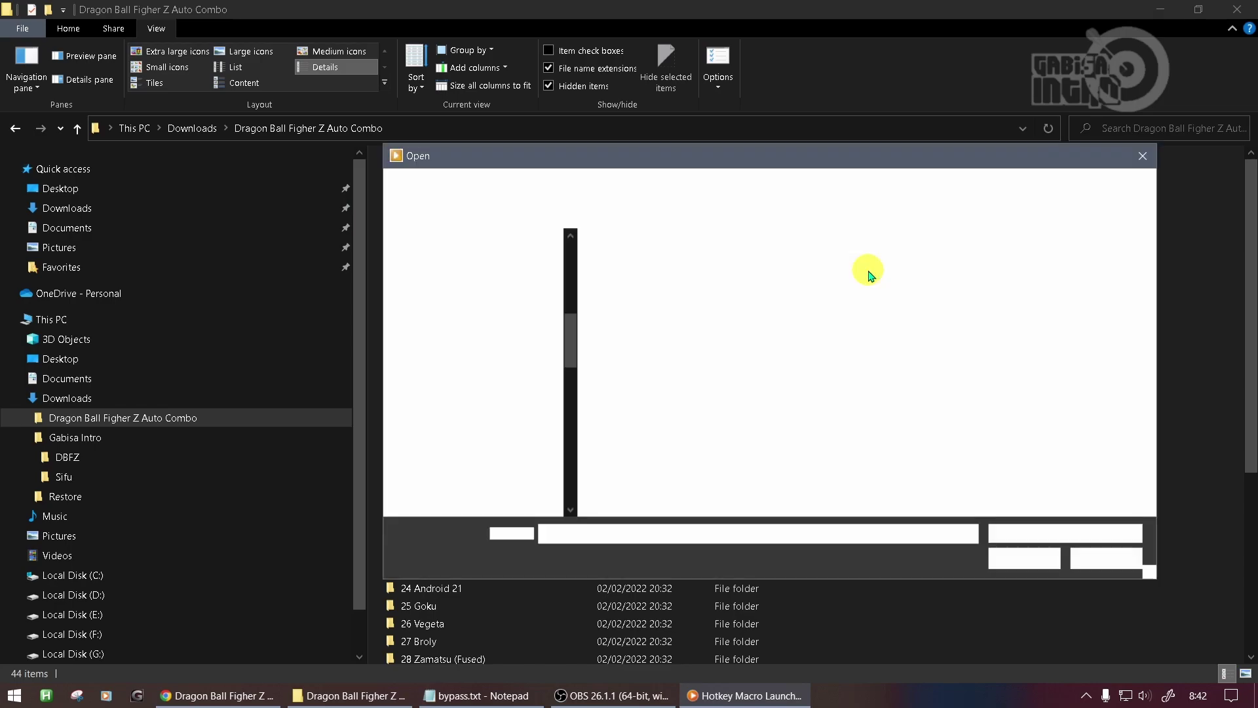
click(645, 417)
click(997, 558)
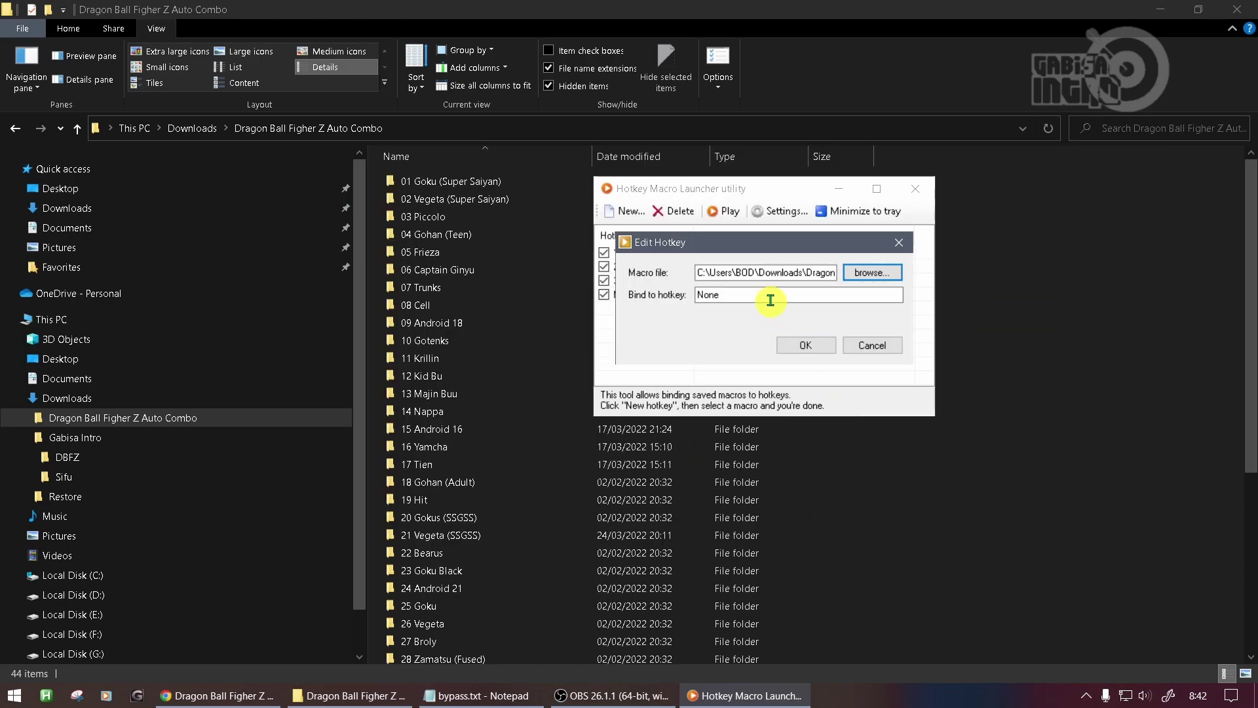
click(806, 345)
Add a binding running 9 1blok 1ki.mcr on hotkey 5.
click(626, 211)
click(871, 273)
scroll(576, 357, down, 4)
click(632, 400)
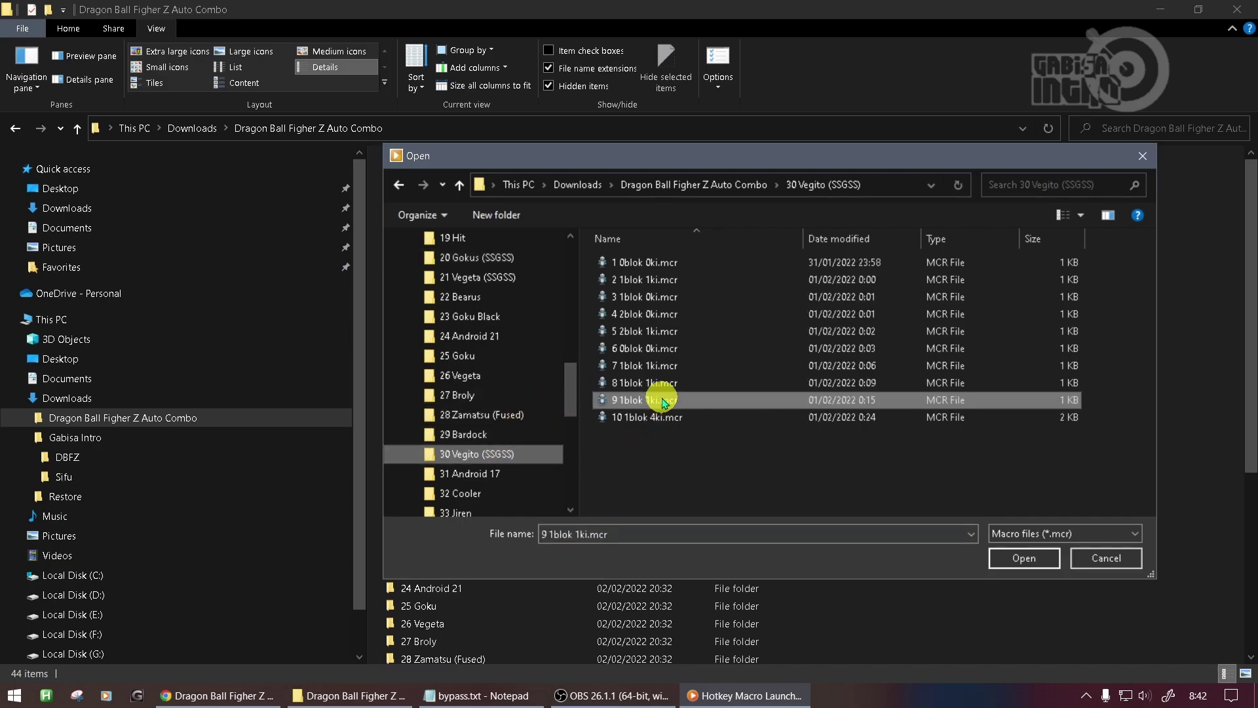
click(1020, 558)
click(725, 292)
key(5)
click(806, 345)
Add a binding running 10 1blok 4ki.mcr on hotkey 6, then clear the list selection.
click(624, 131)
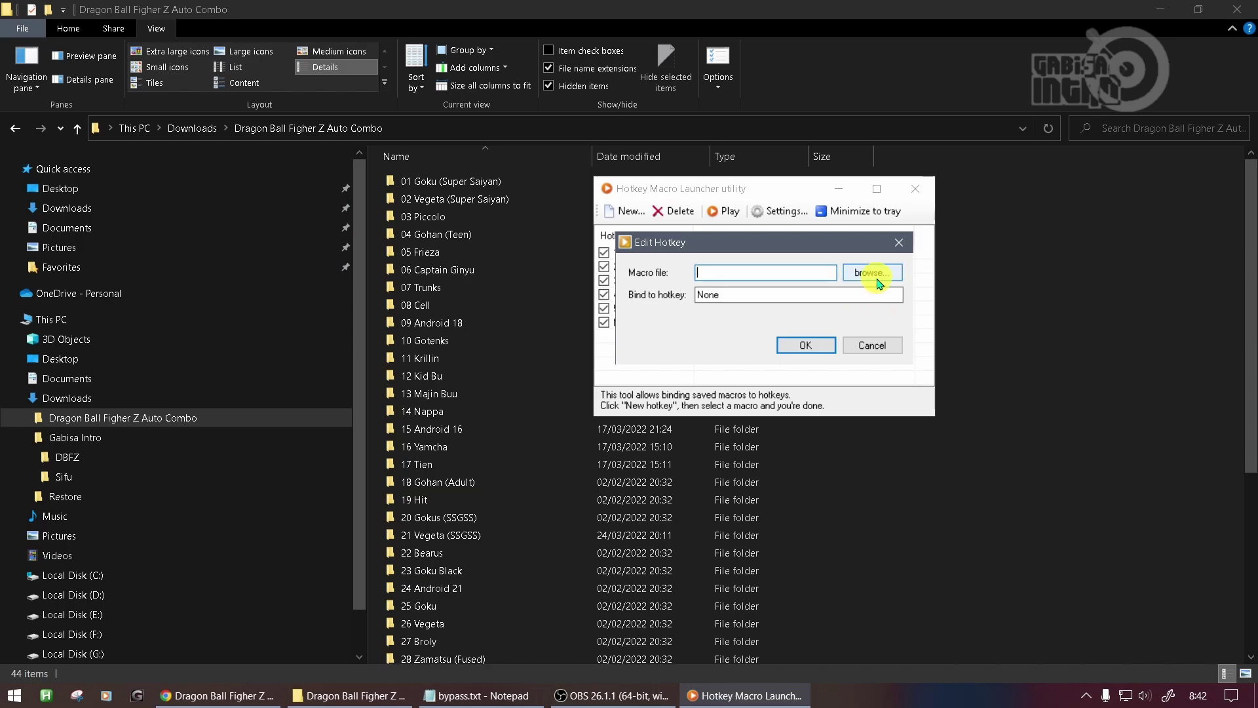
click(874, 273)
click(654, 417)
click(1023, 558)
click(763, 292)
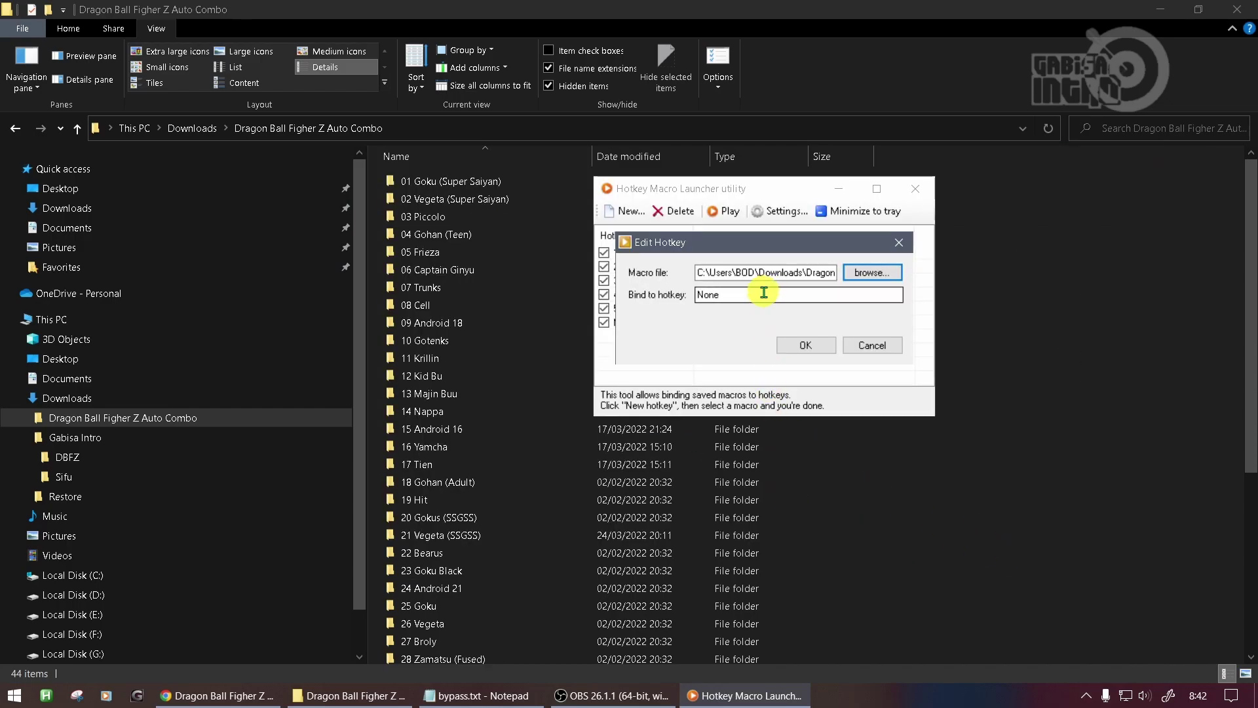
click(806, 345)
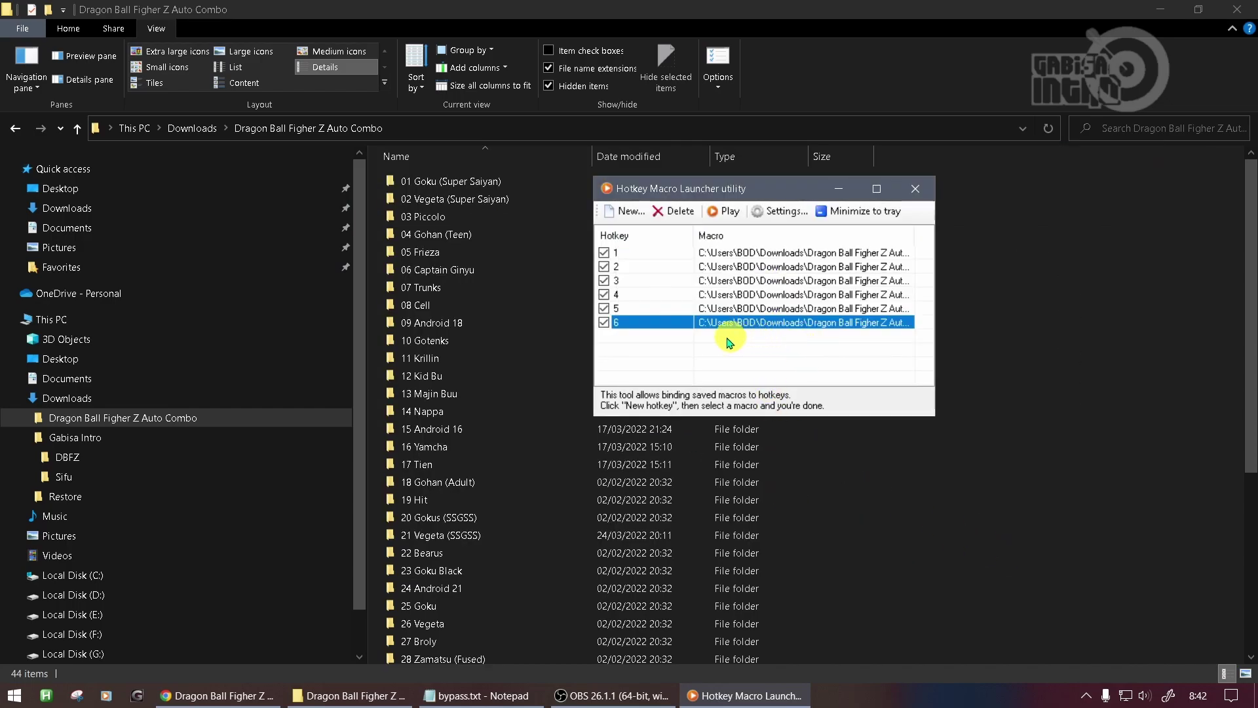
click(679, 344)
View the 21 Vegeta (SSGSS) folder's 11 MCR files, then return to Hotkey Macro Launcher.
click(449, 517)
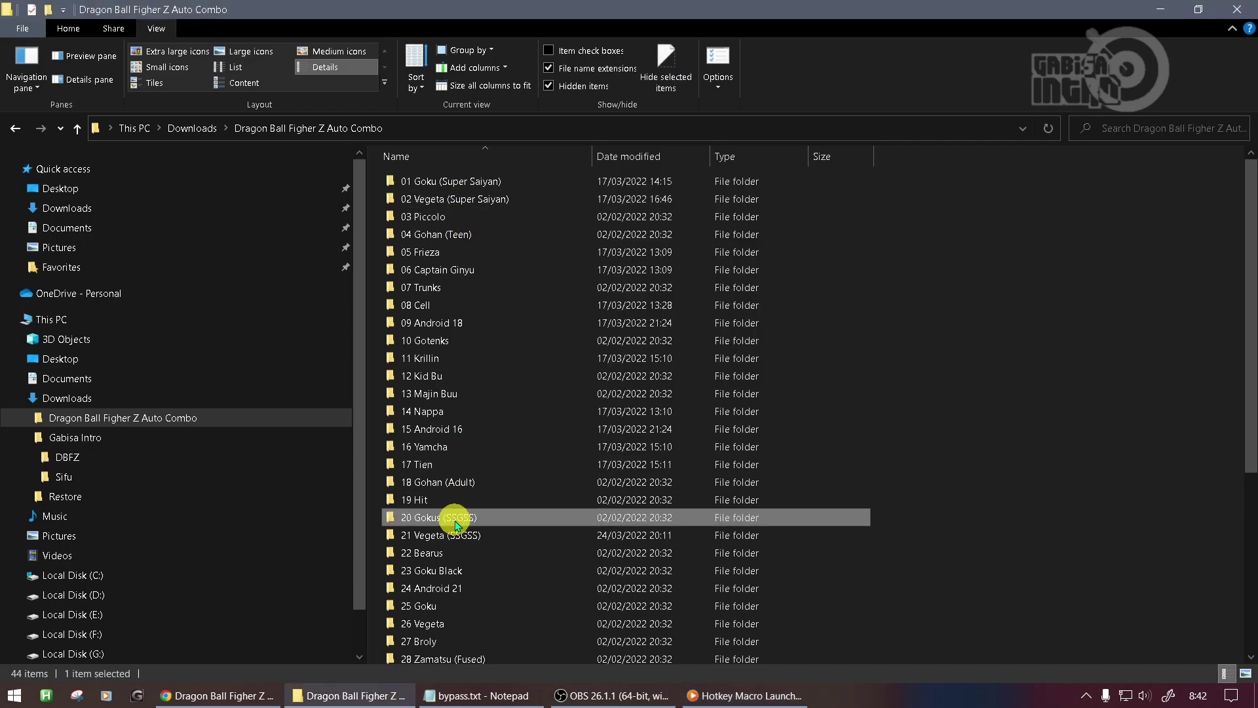
click(452, 536)
double_click(452, 536)
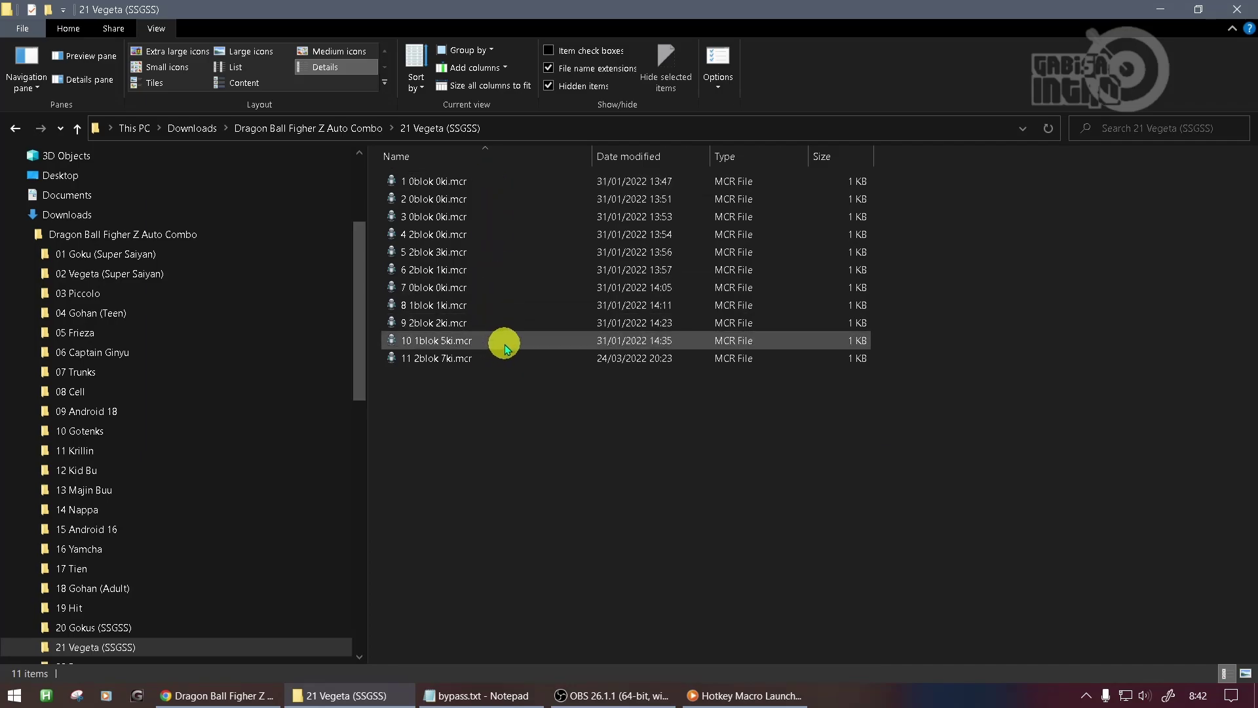
click(745, 695)
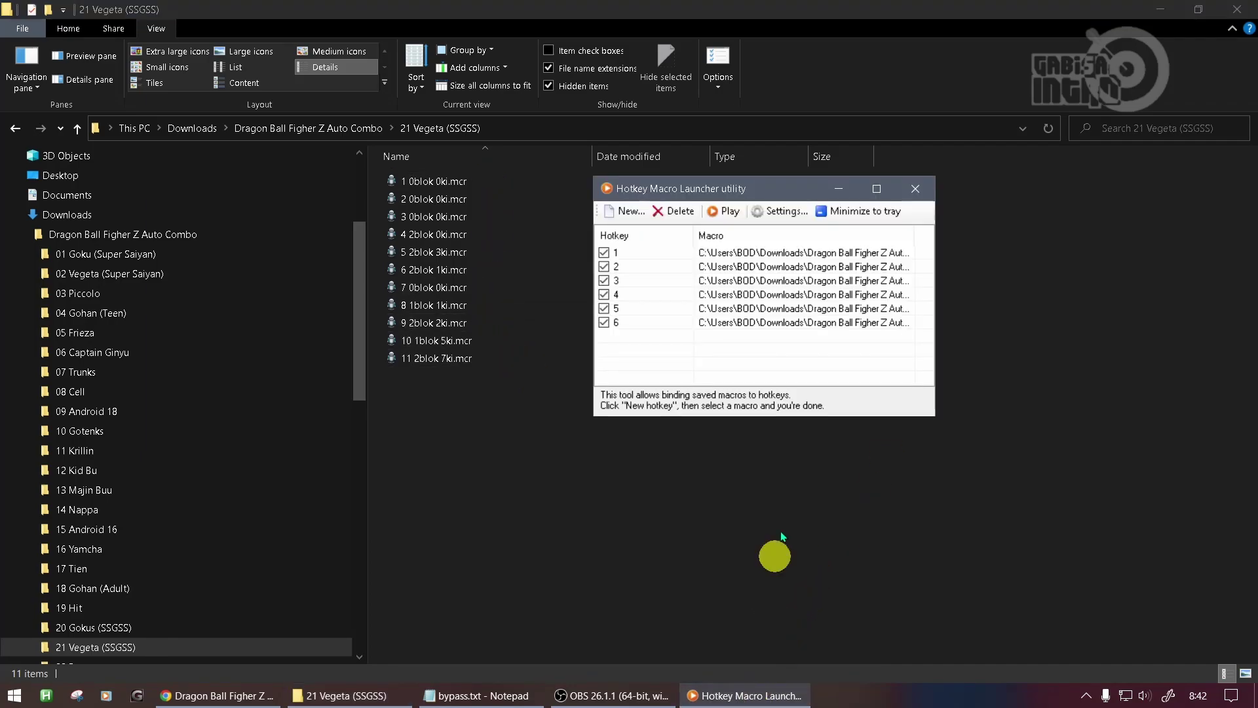
Minimize Explorer and Chrome, then run the Dragon Ball FighterZ shortcut as administrator.
click(1161, 9)
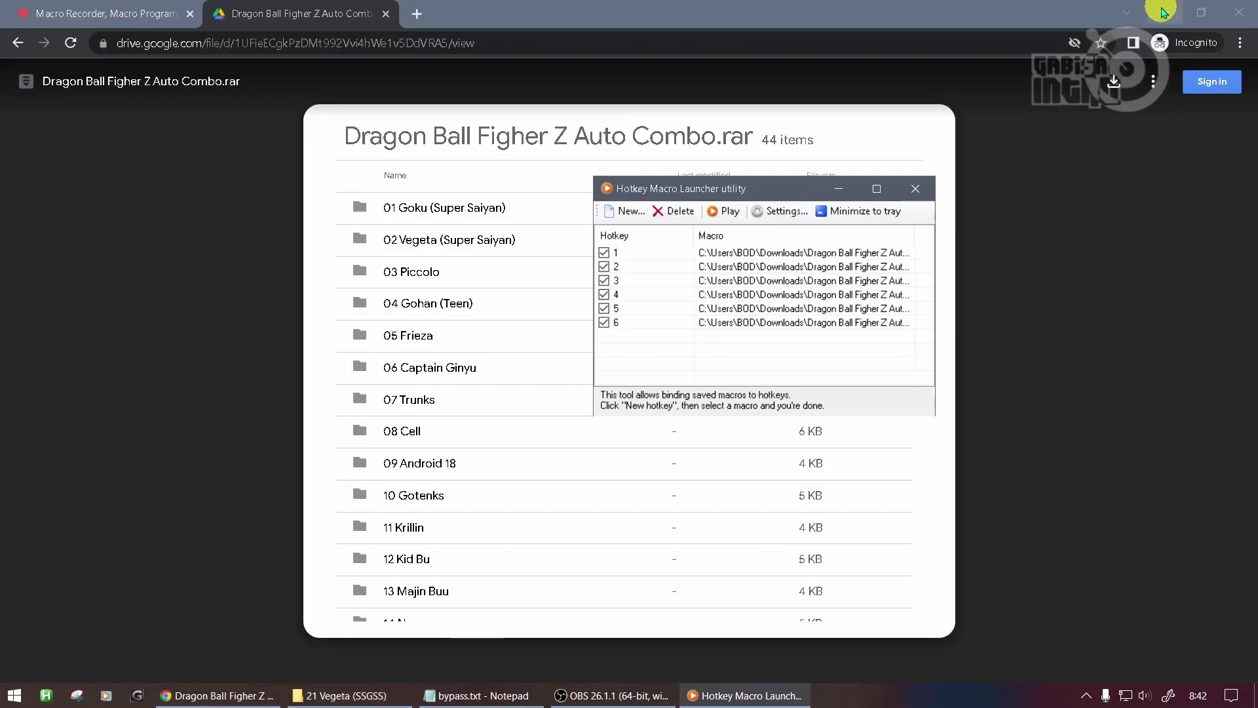
click(1163, 11)
right_click(377, 174)
click(396, 222)
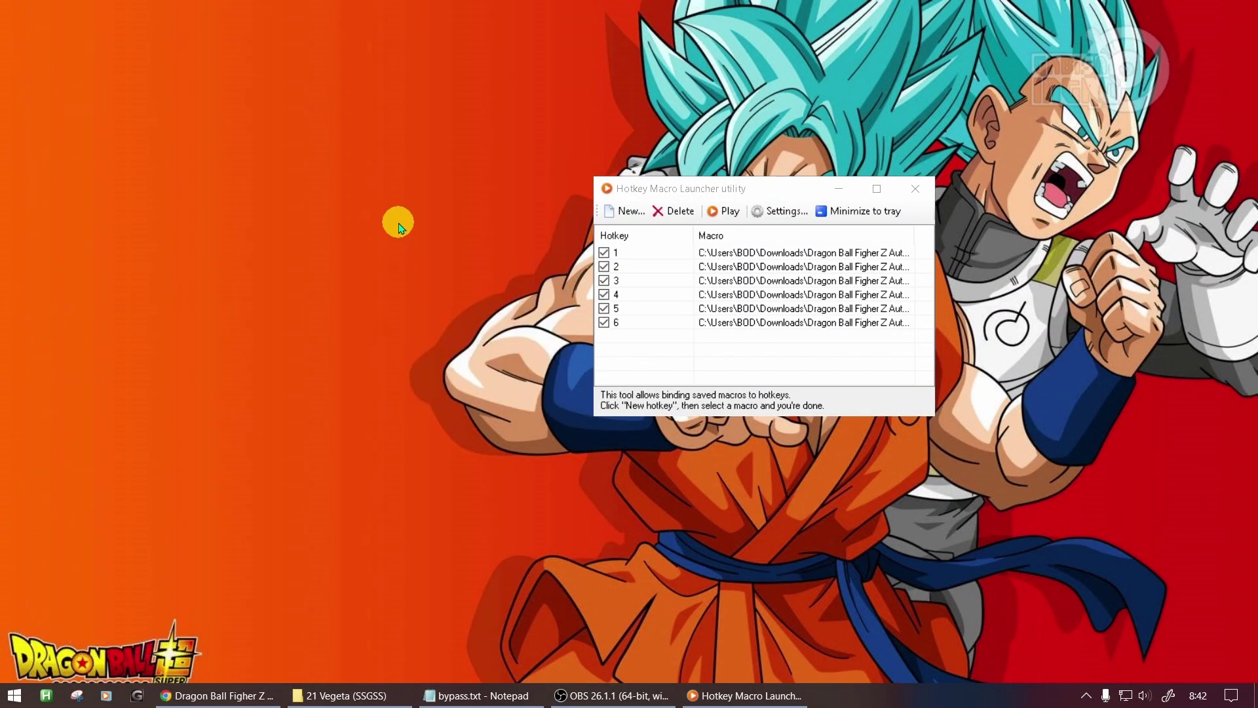
click(28, 623)
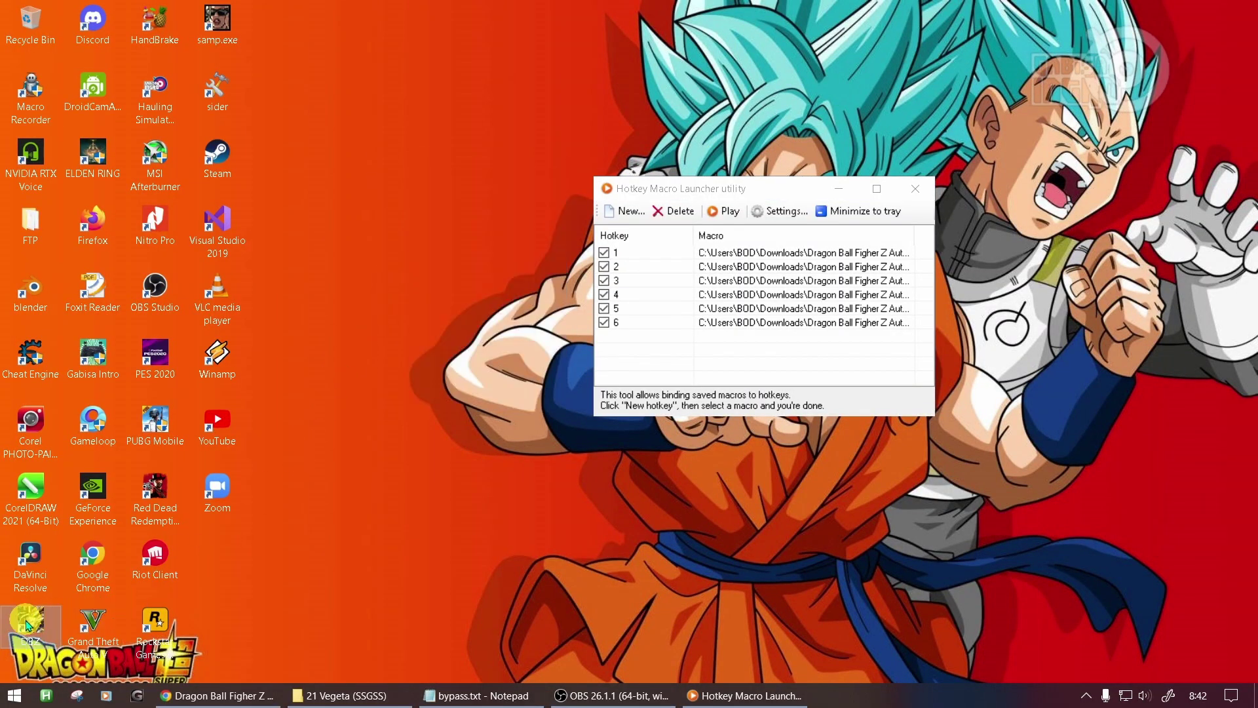
right_click(28, 623)
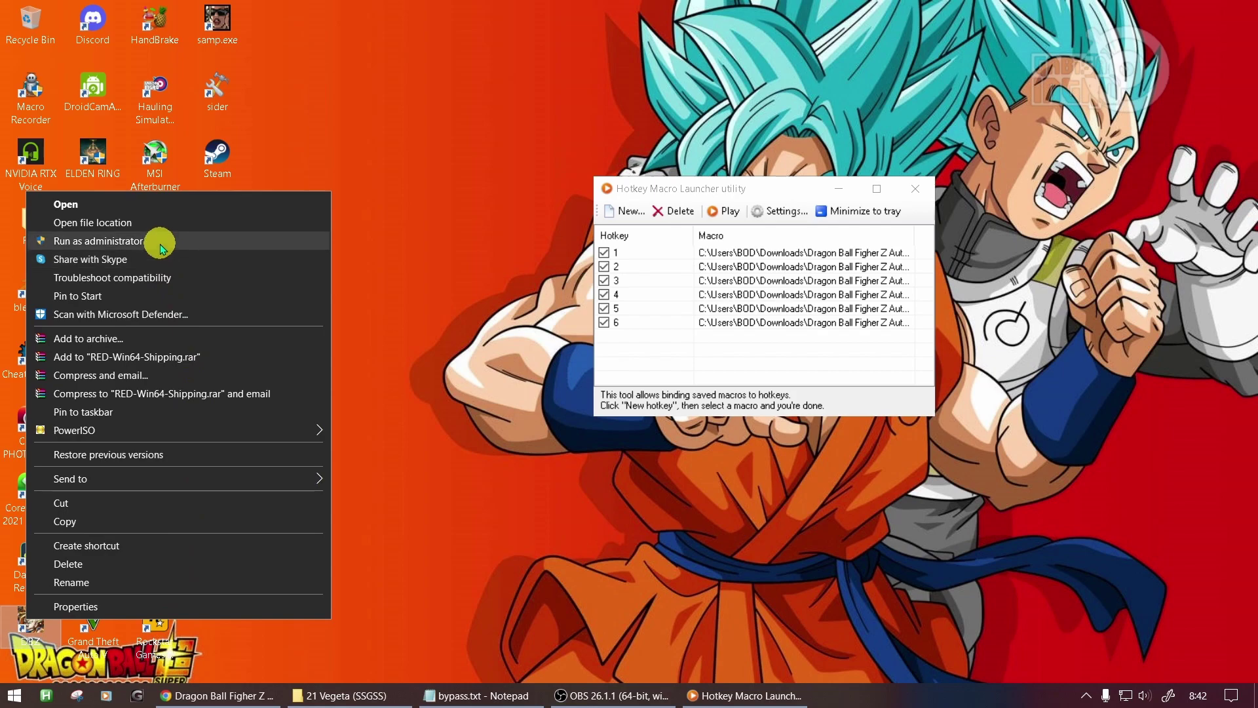
click(160, 242)
click(550, 469)
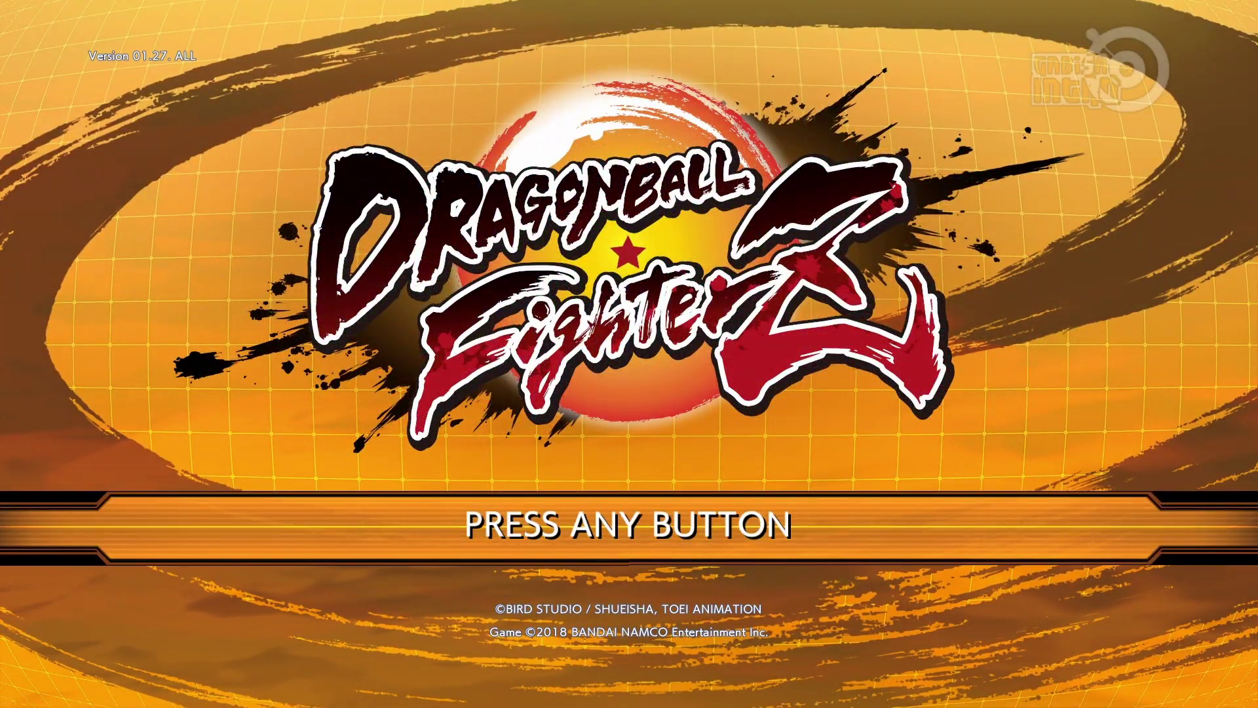
Go from the title screen to Options > Button Mapping keyboard settings.
key(Return)
key(Down)
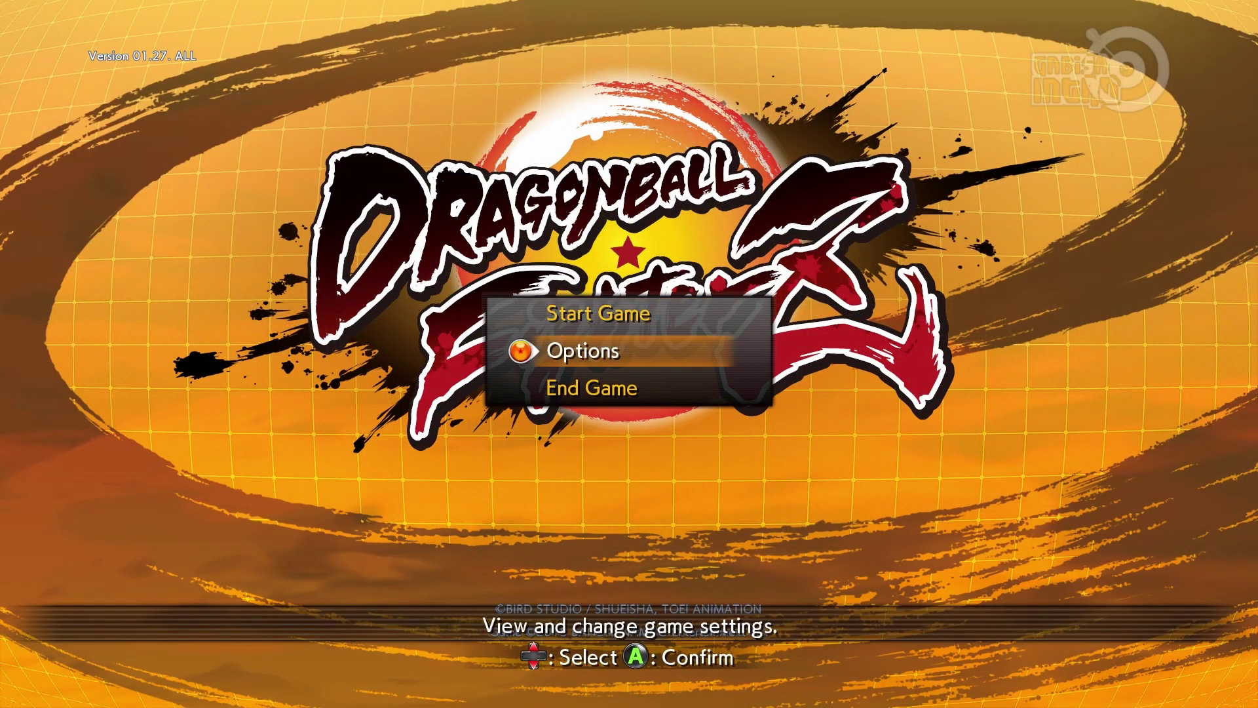
key(Return)
key(Down)
key(Down)
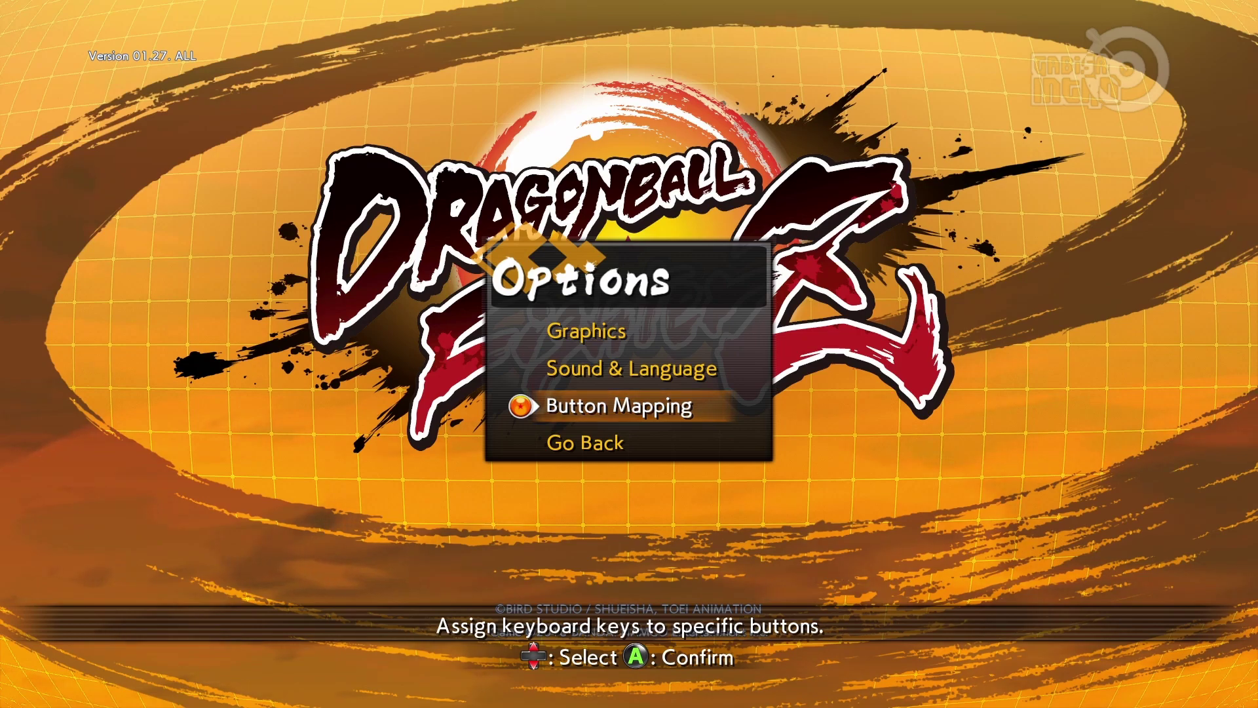
key(Return)
key(Return)
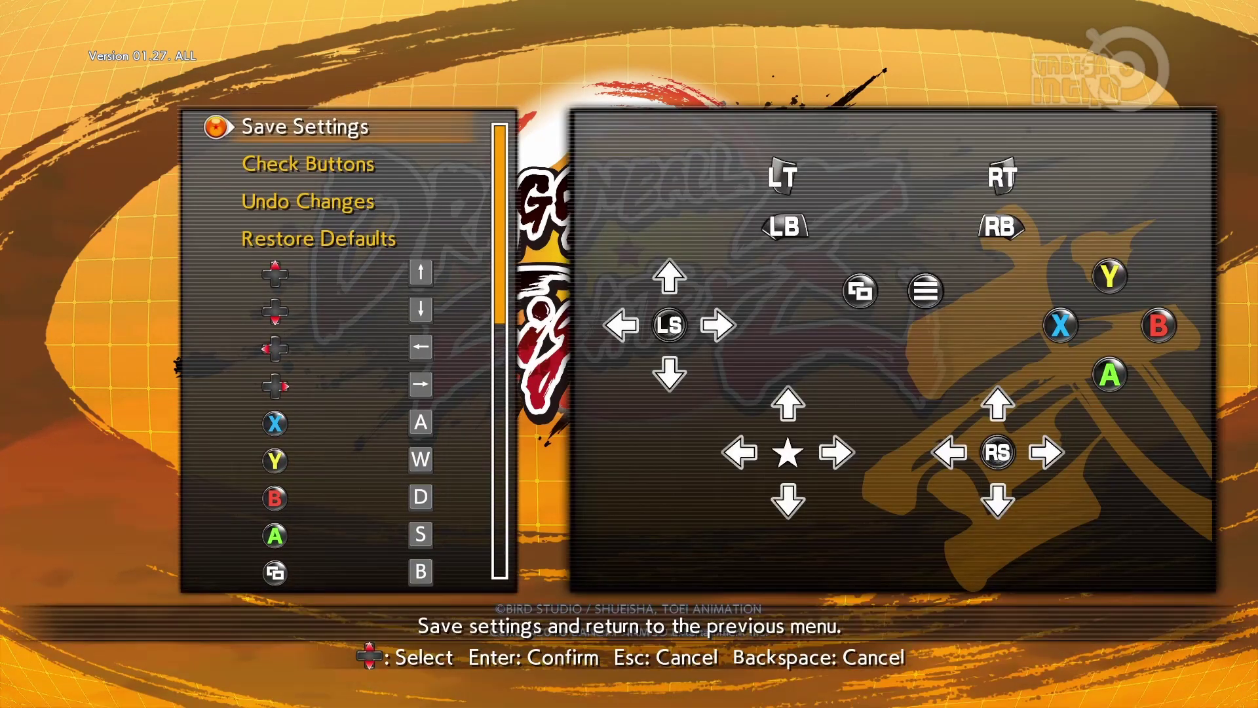
Check each keyboard assignment down the mapping list (X, Menu, RB, RS, stick directions).
key(Down)
key(Down)
key(Down)
key(Down)
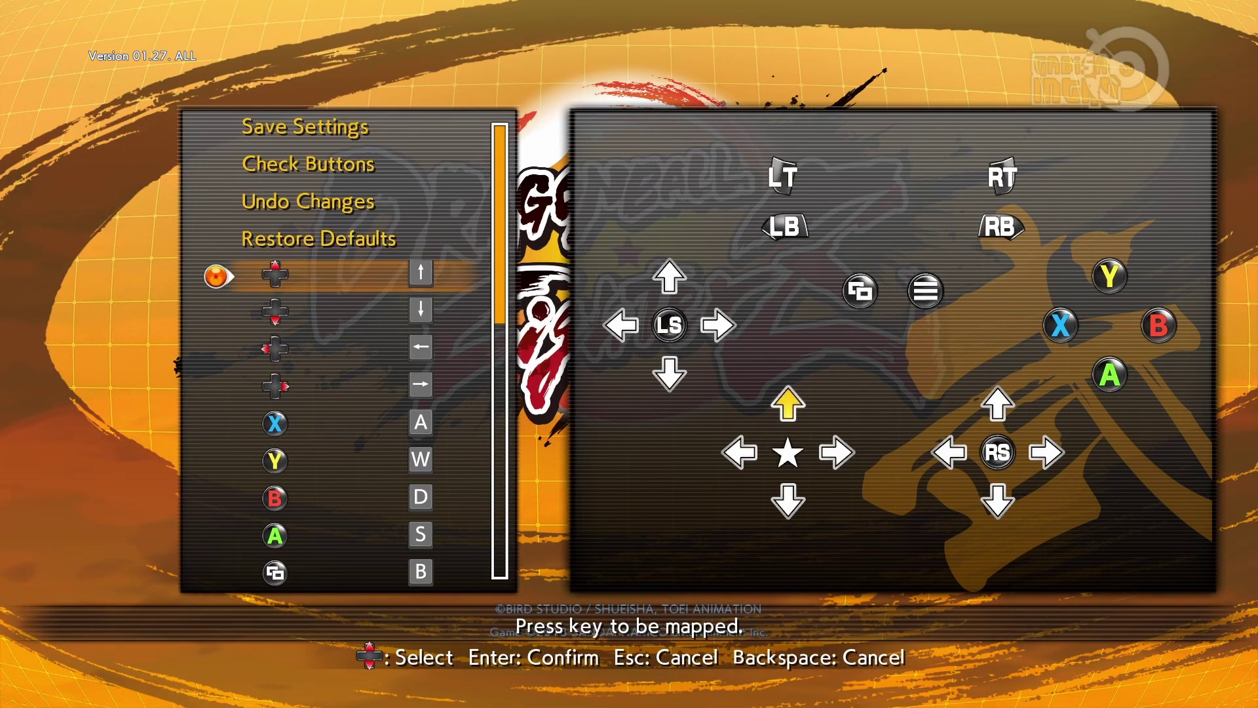
key(Down)
key(Down)
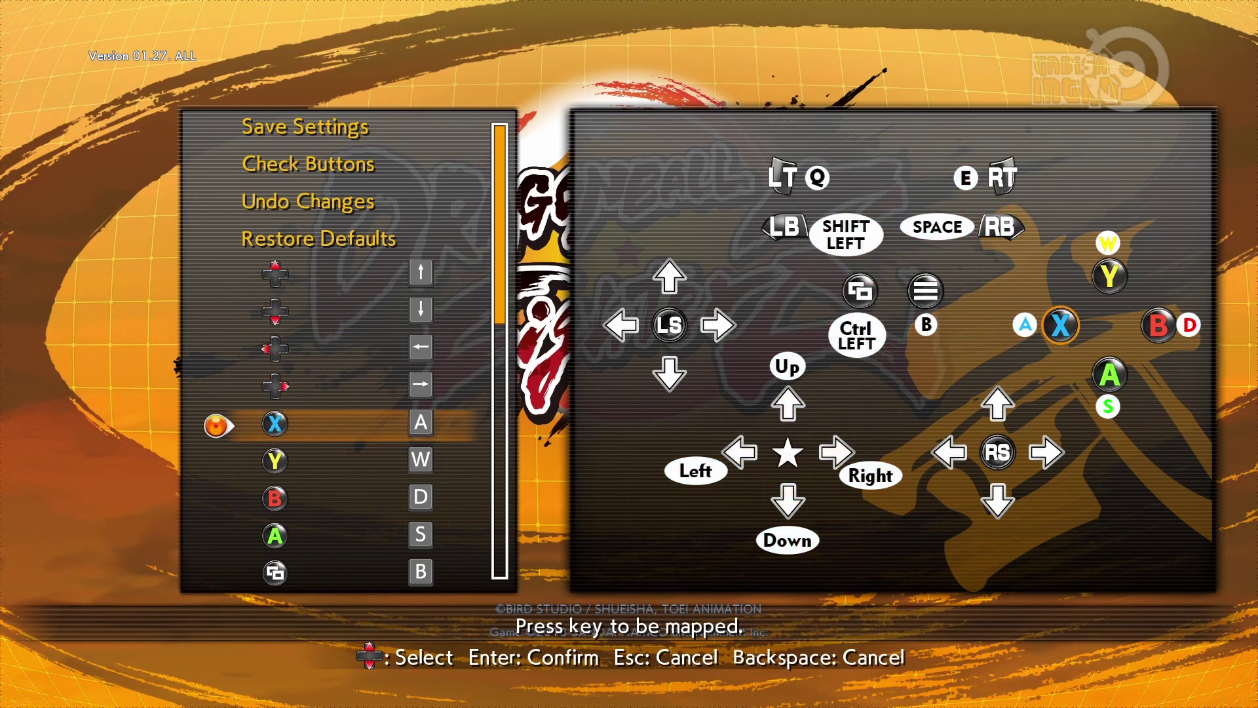
key(Down)
key(Down)
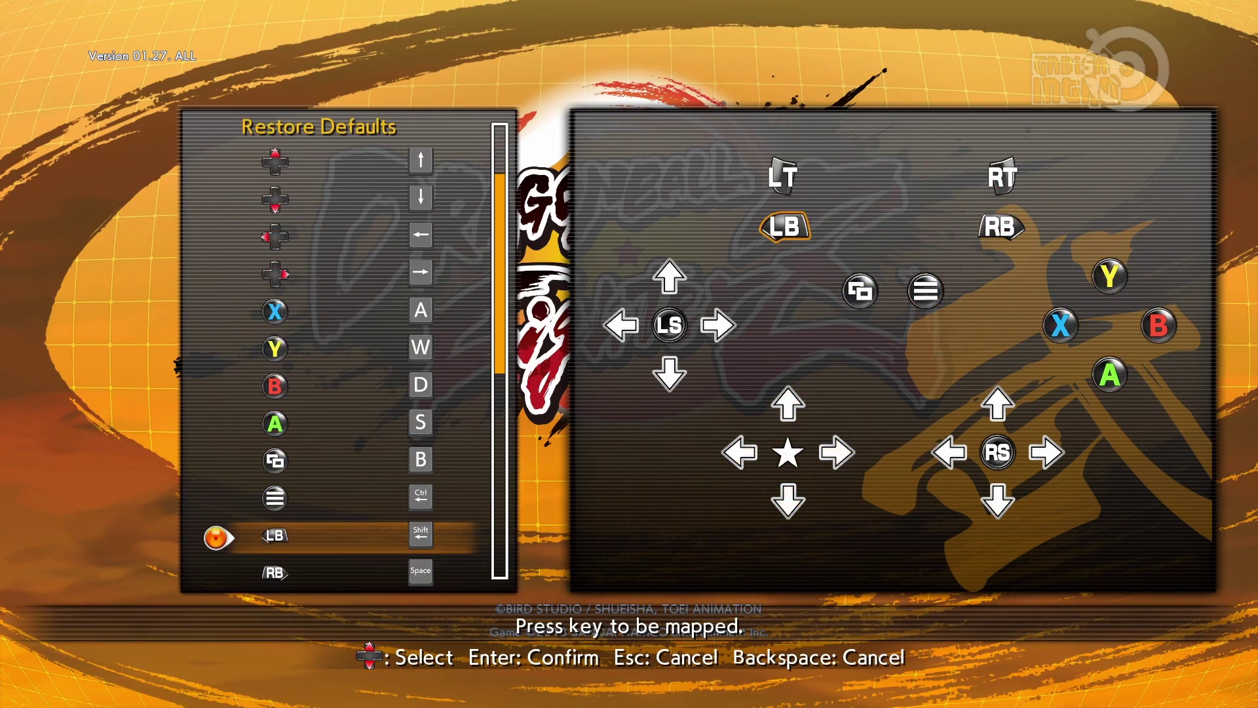
key(Down)
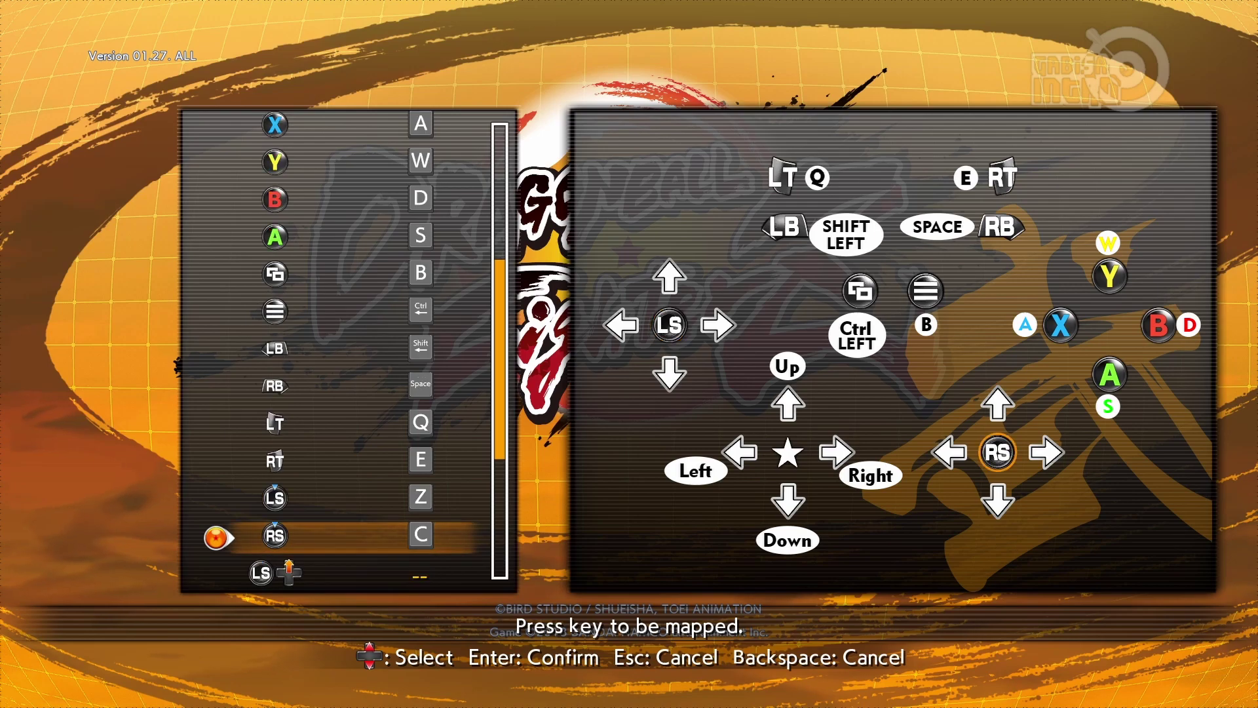
key(Down)
key(Down)
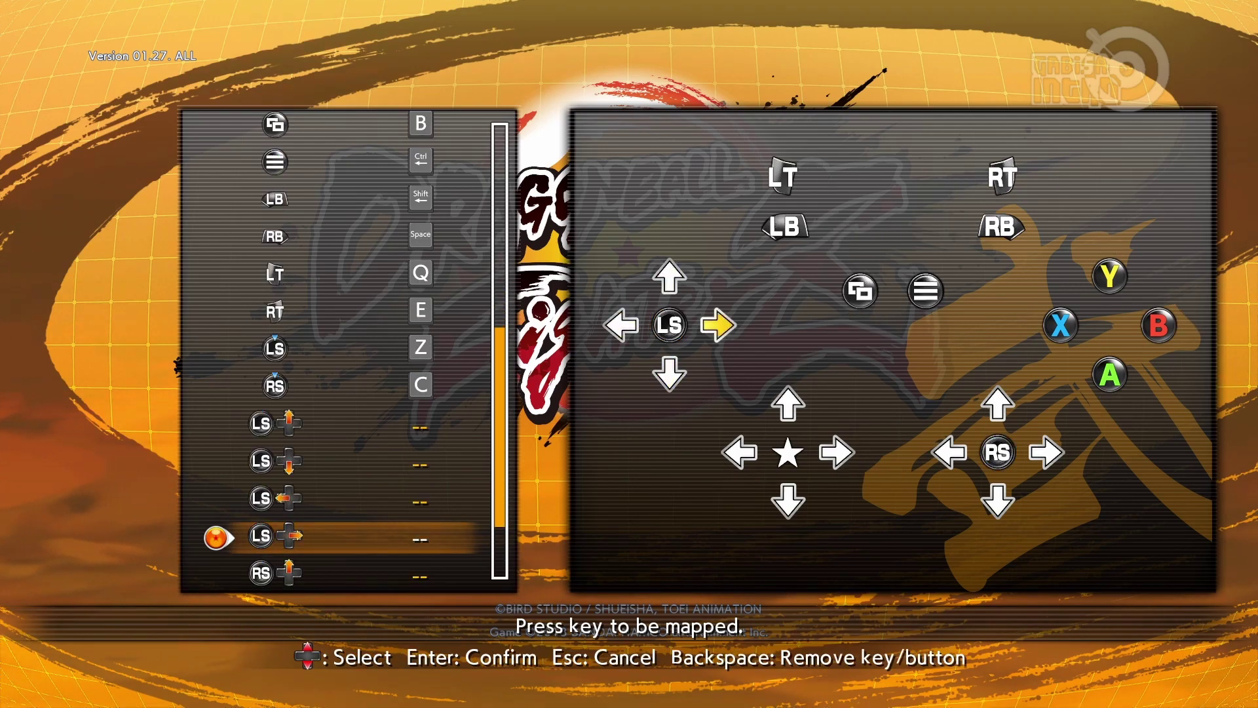
key(Down)
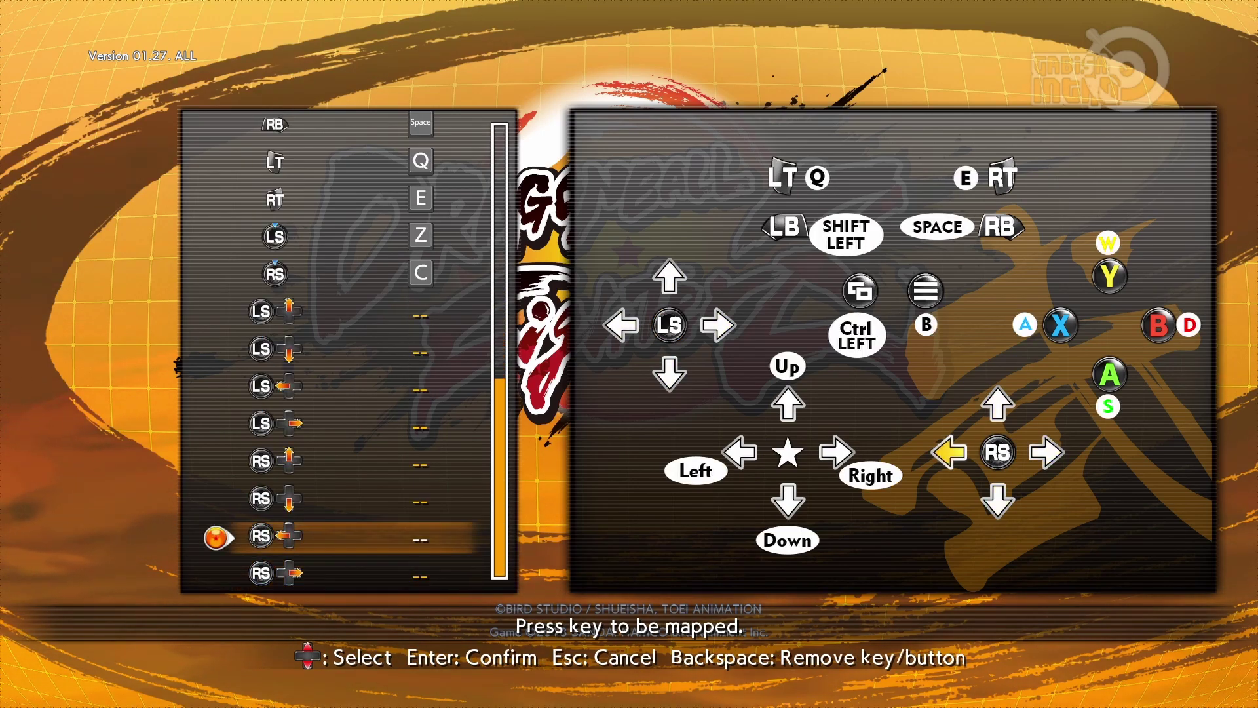
key(Up)
key(Up)
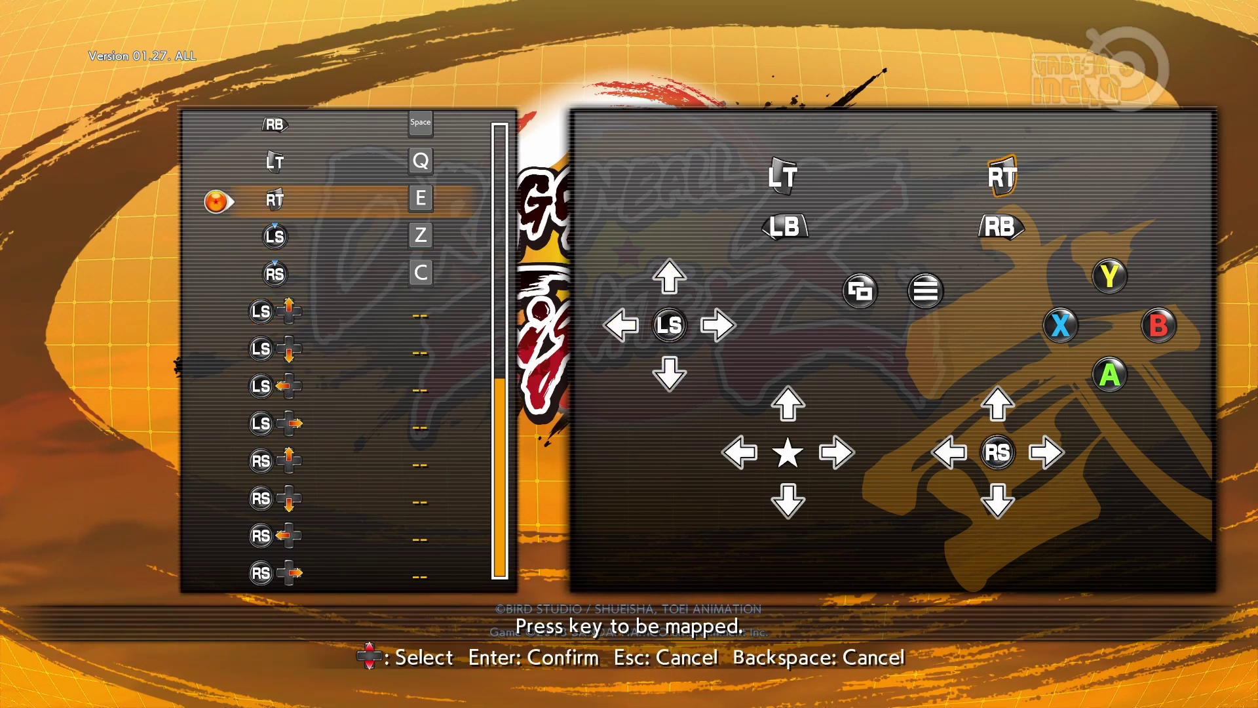
key(Up)
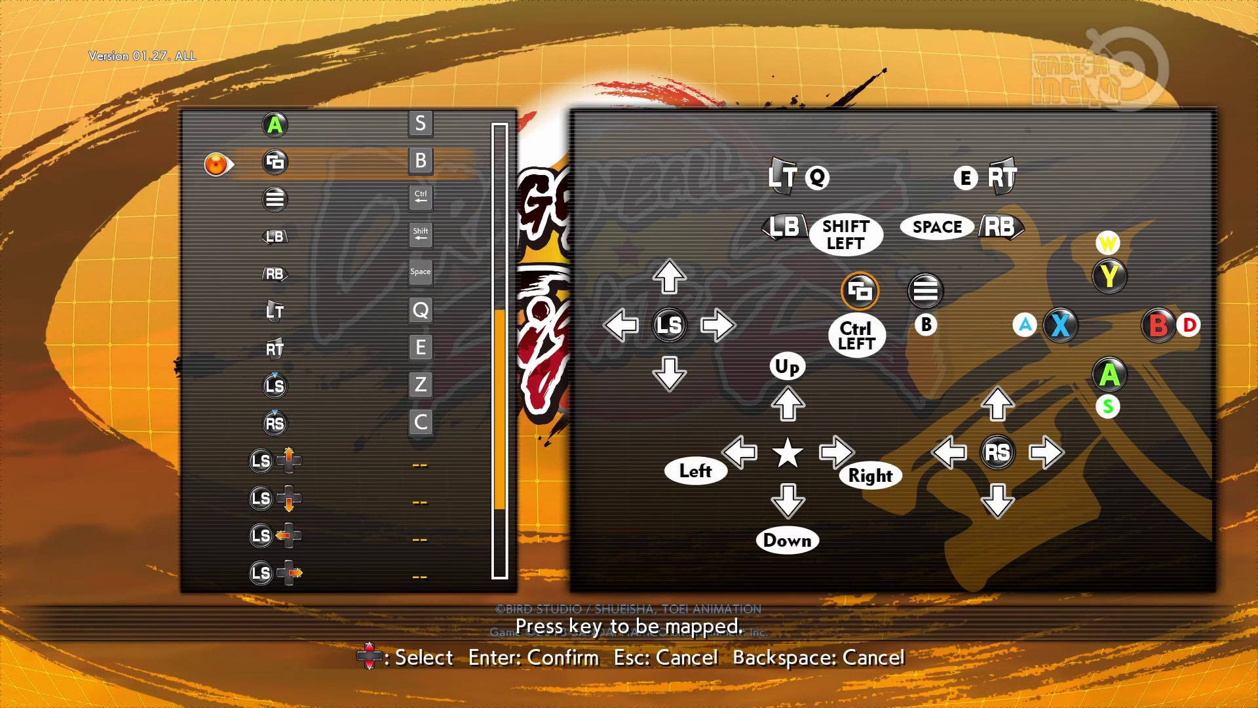
key(Up)
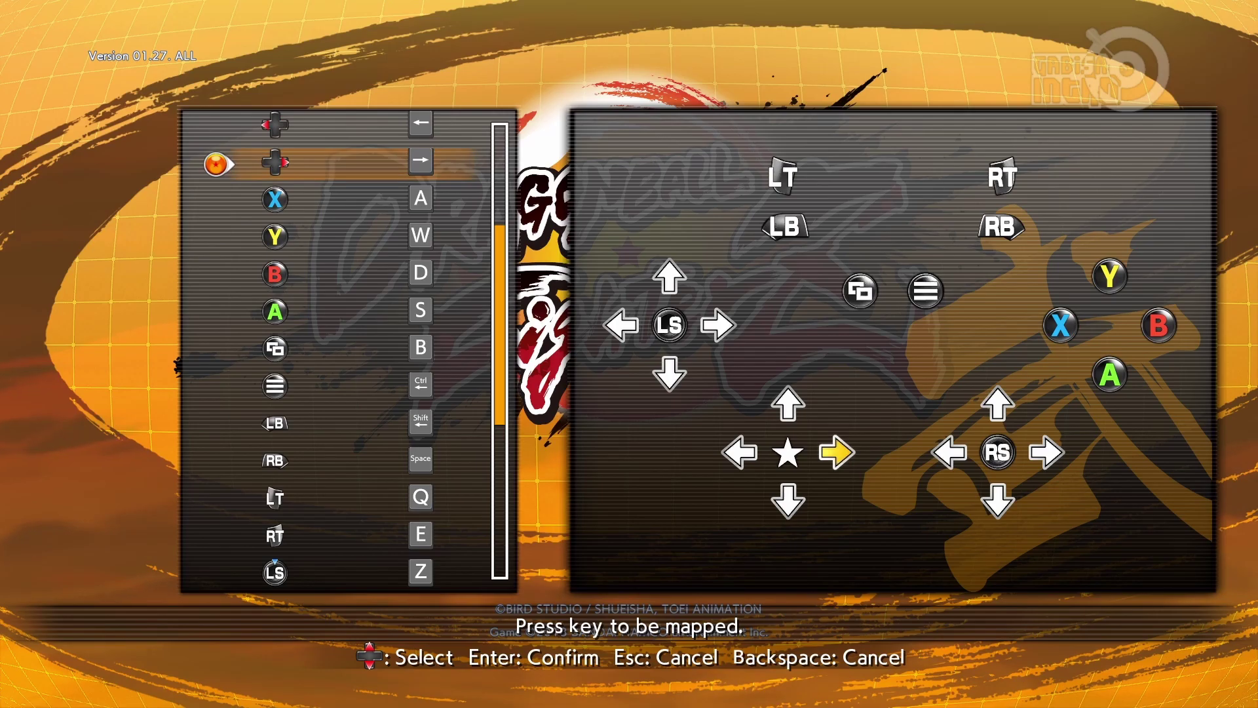
key(Up)
key(Up)
key(Up)
key(Up)
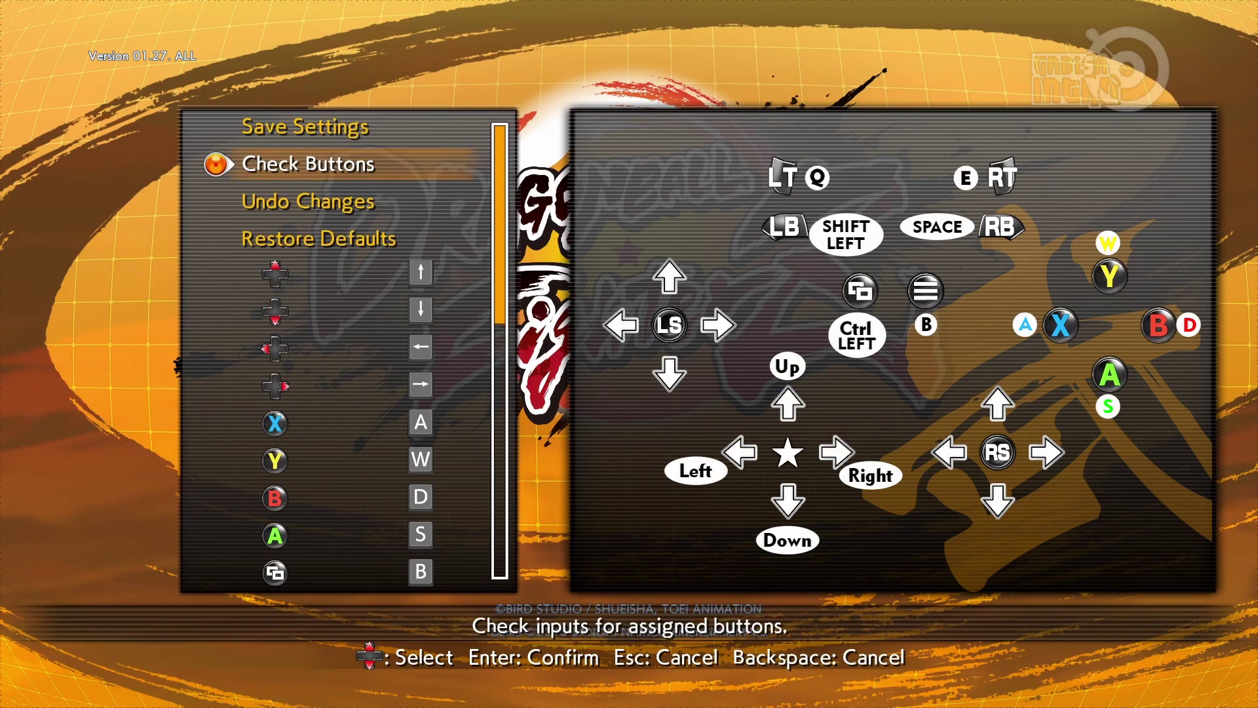
key(Up)
Save the keyboard mapping settings and back out to the menu.
key(Return)
key(Down)
key(Return)
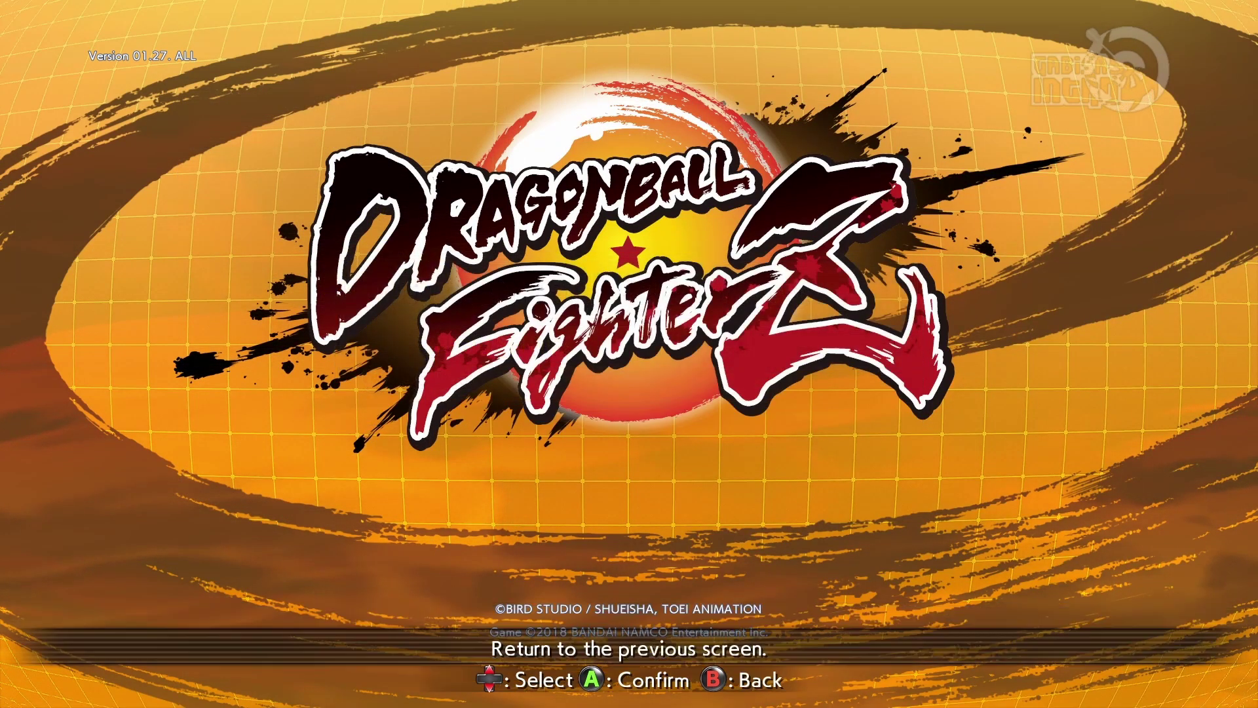
Review the 1920 x 1080 windowed graphics settings, go back, and choose Start Game.
key(Up)
key(Up)
key(Return)
key(Down)
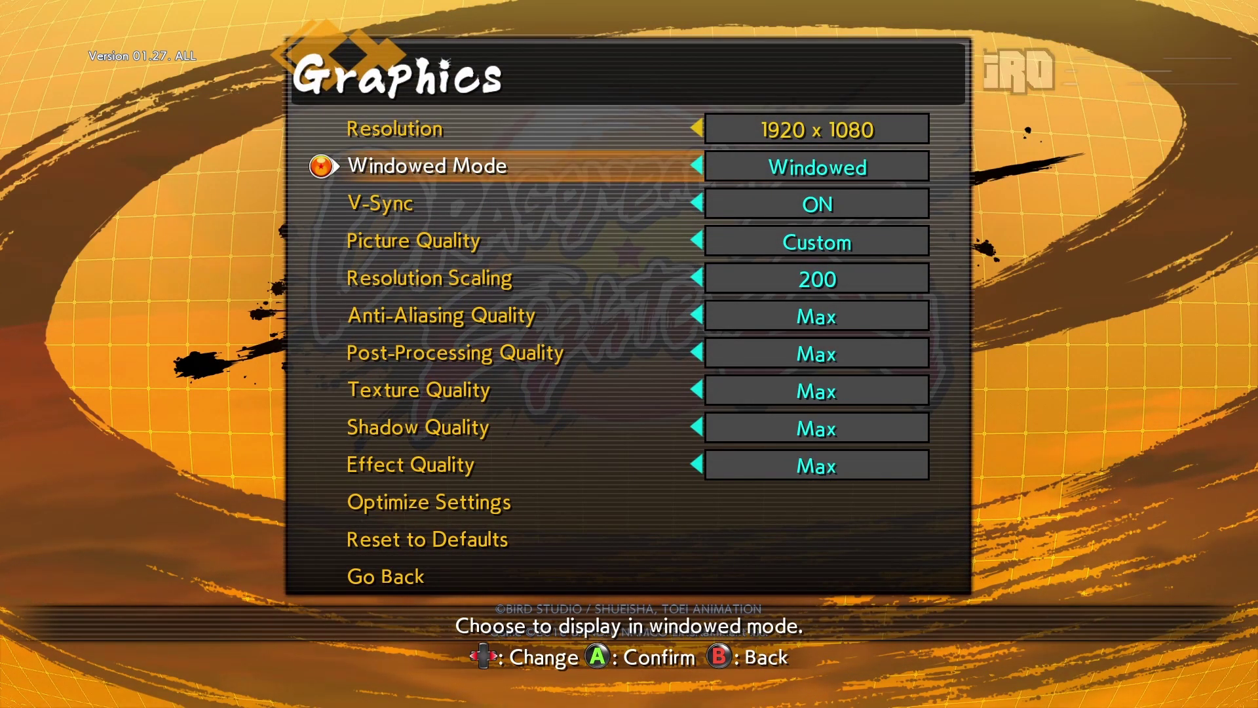
key(Down)
key(Down)
key(Down)
key(Down)
key(Down)
key(Down)
key(Down)
key(Down)
key(Down)
key(Down)
key(Down)
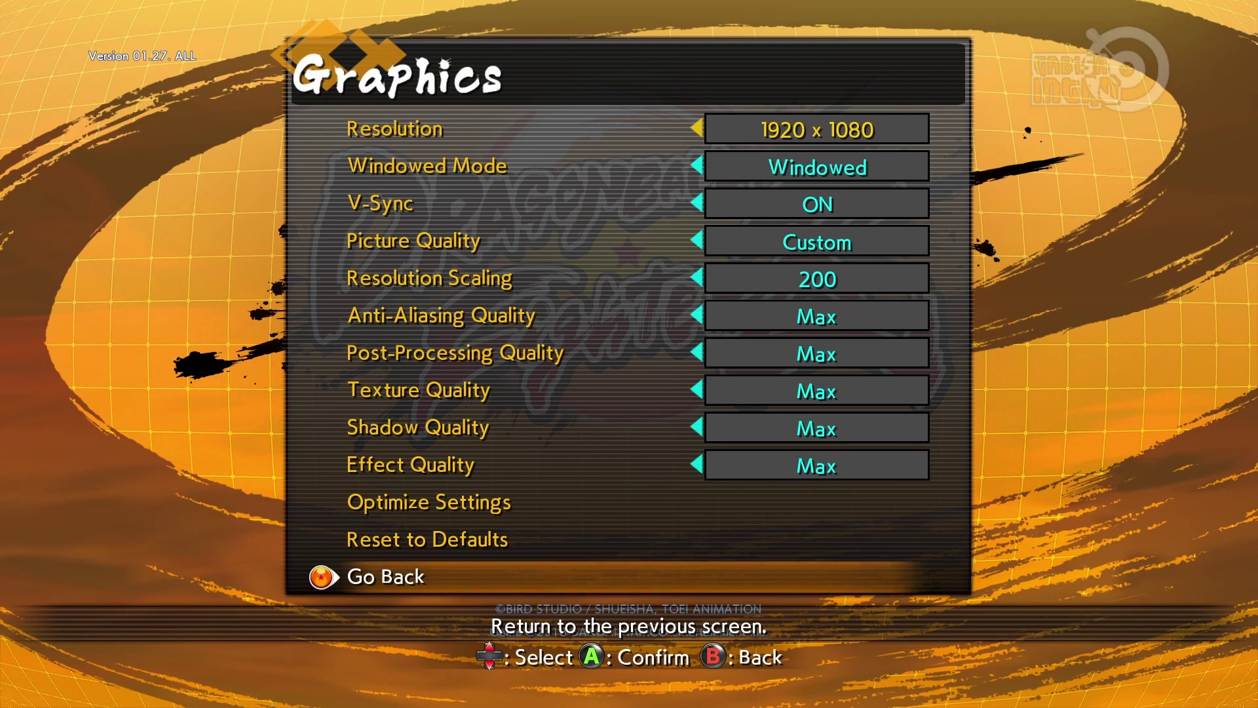
key(Return)
key(Return)
key(Up)
key(Return)
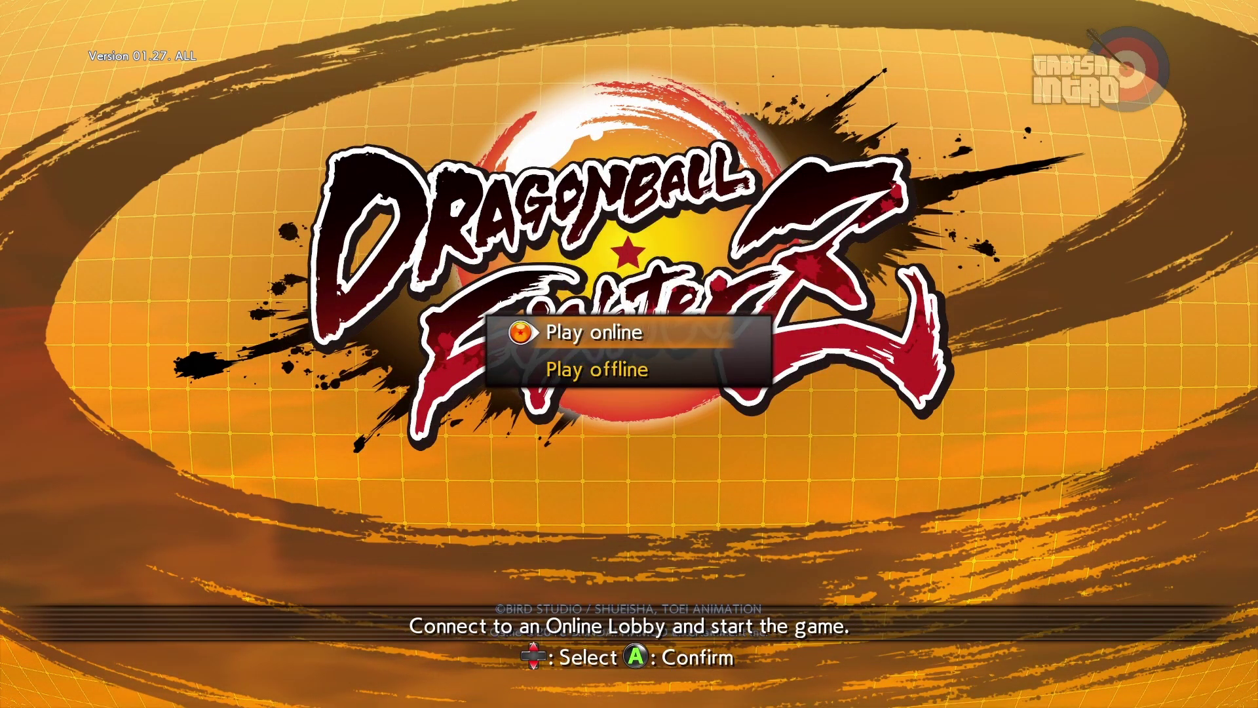
Enter the Offline Lobby and warp to the Local Battle area.
key(Down)
key(Return)
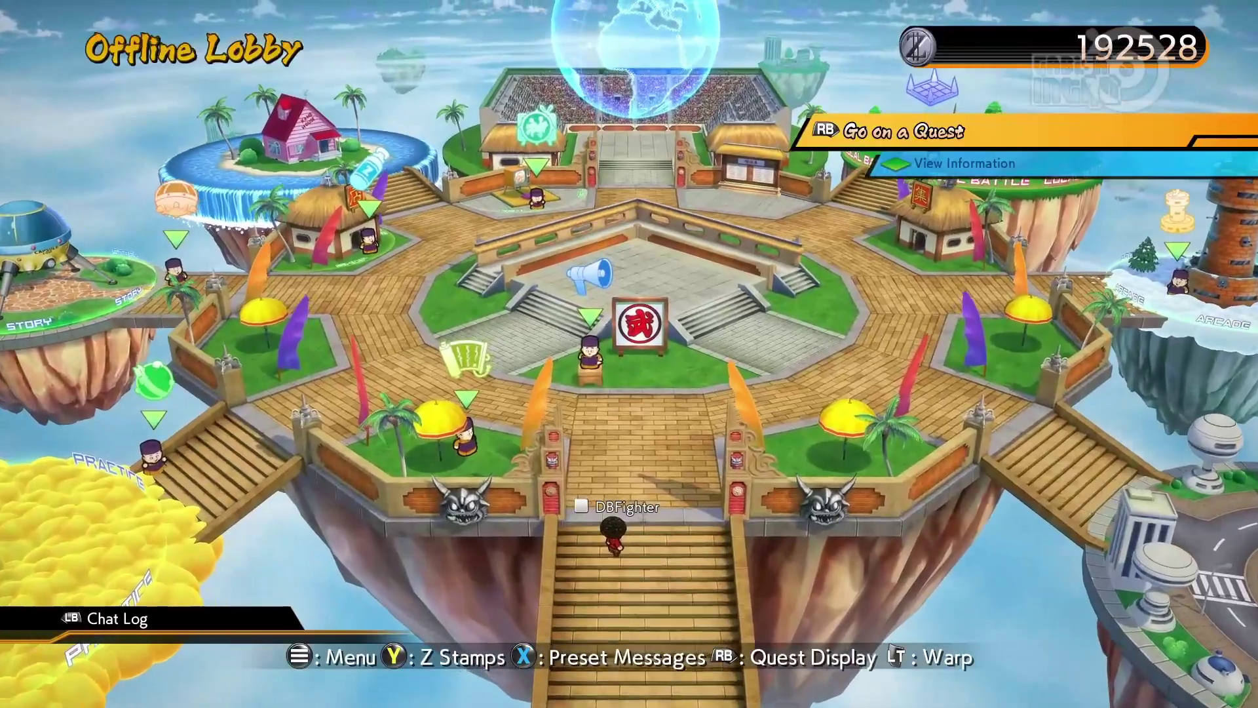
key(q)
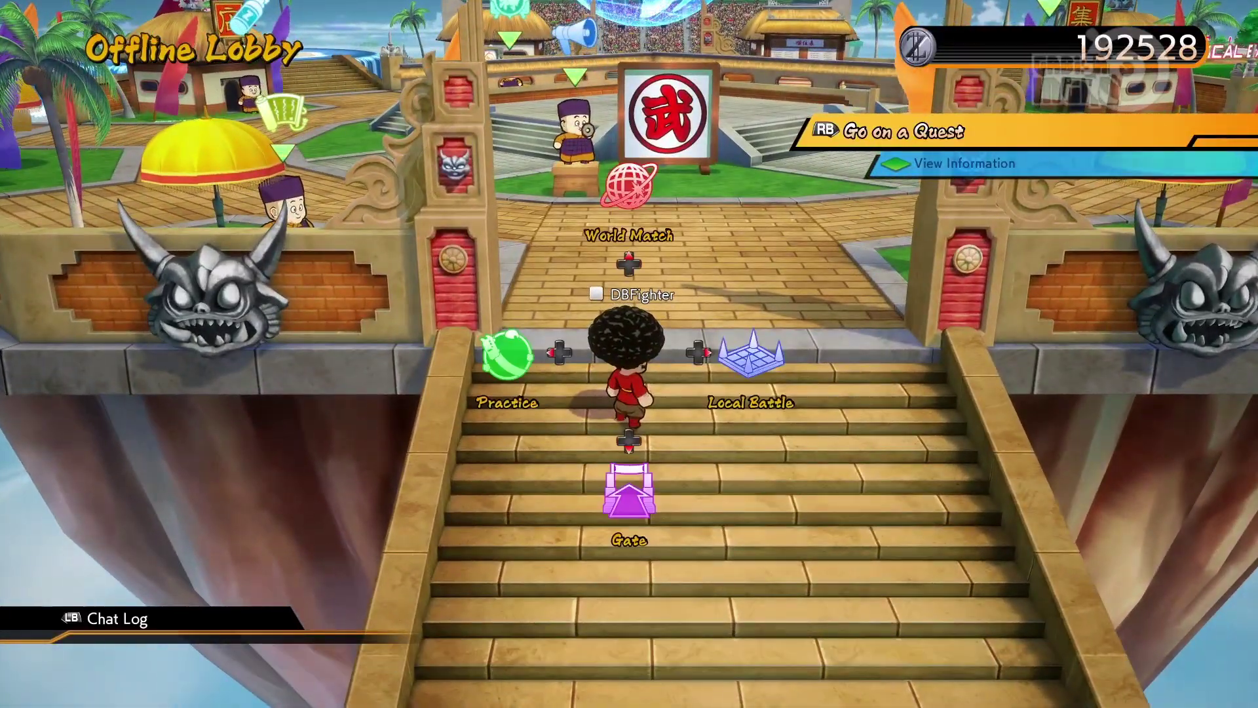
key(Right)
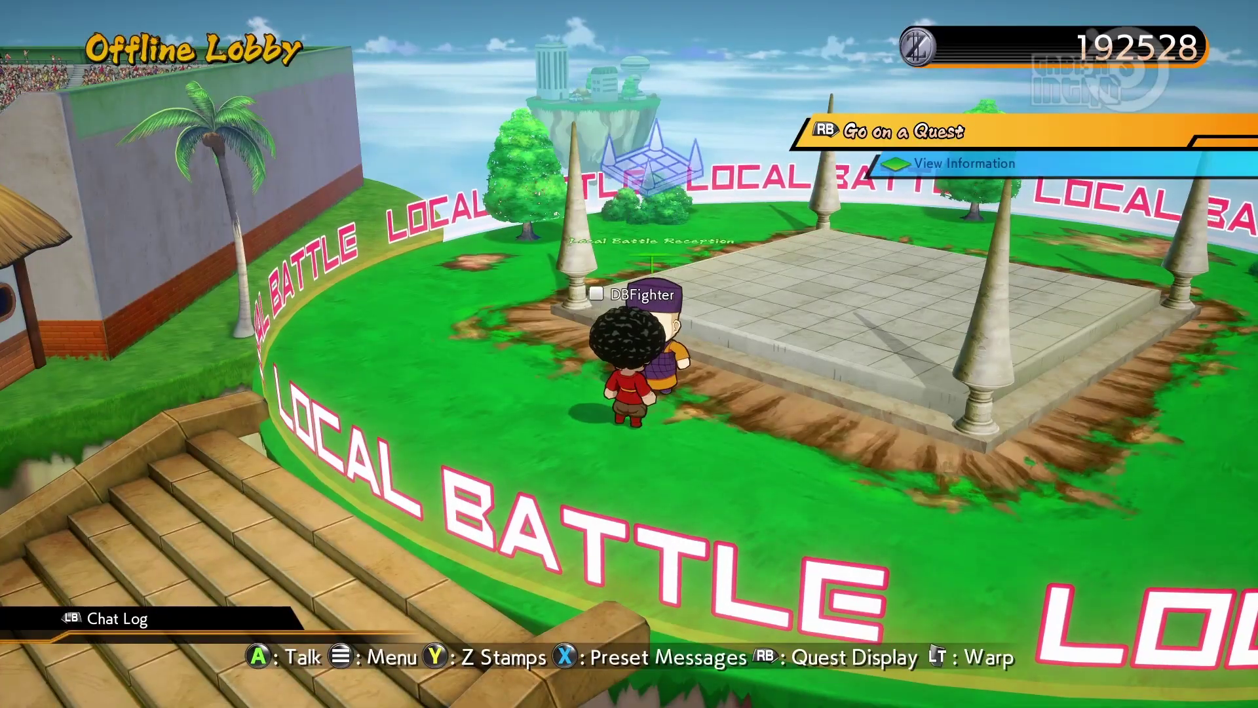
Begin a local battle with controller 1 assigned to Player 1 and Player 2 as CPU.
key(Return)
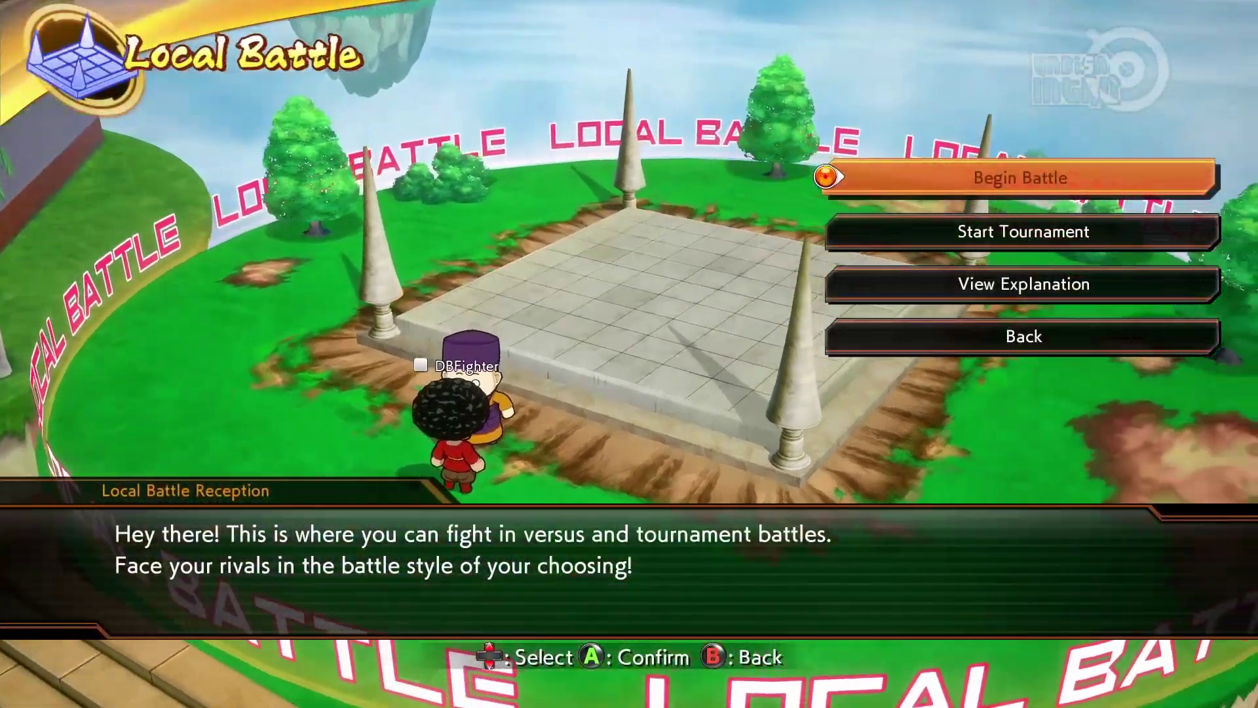
key(Return)
key(Left)
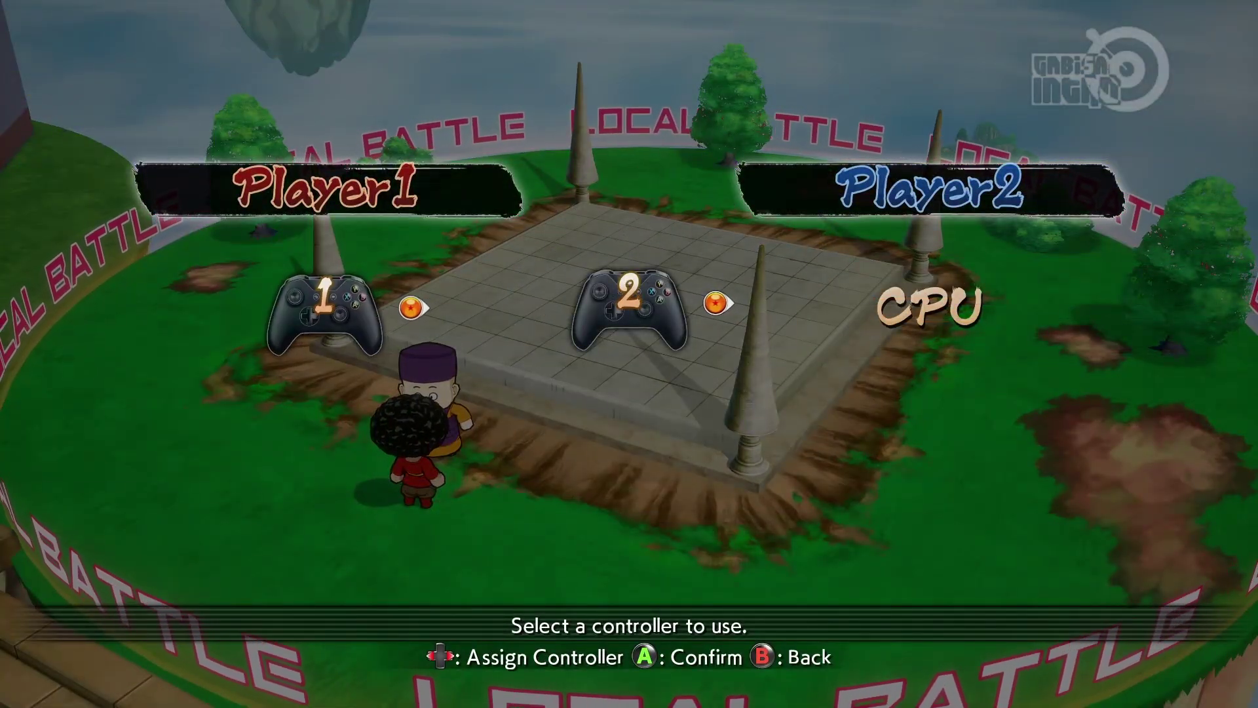
key(Return)
key(Return)
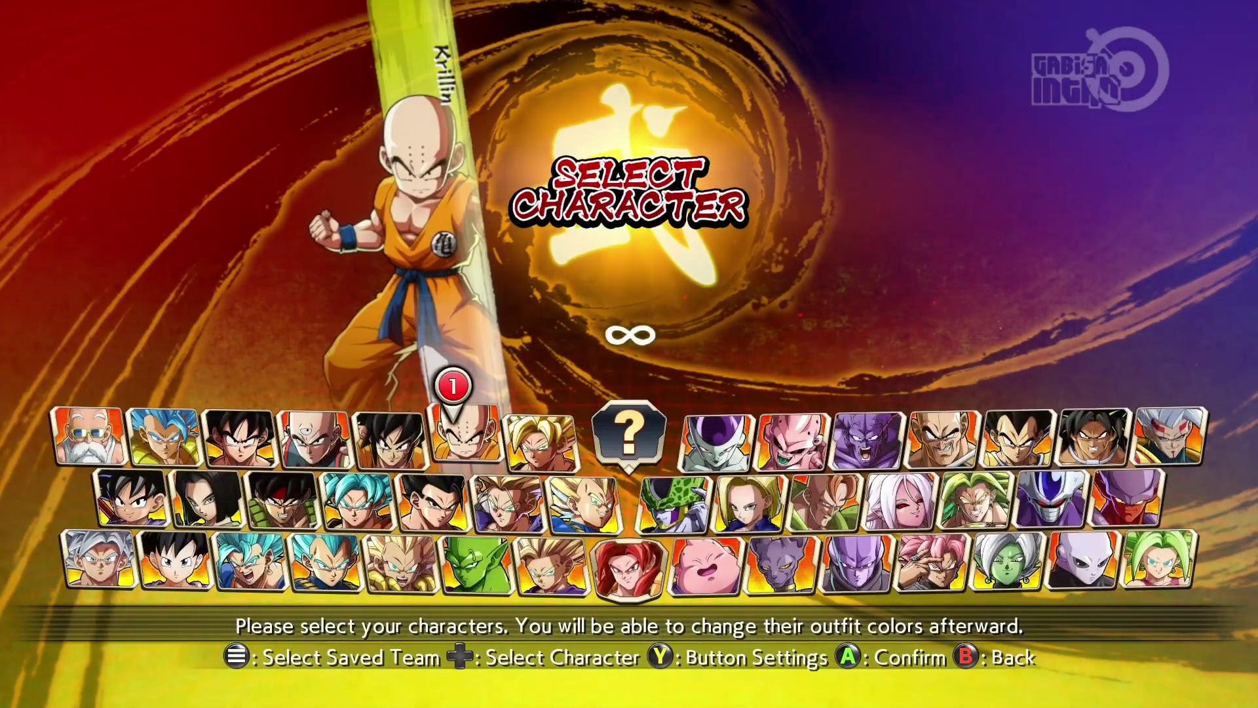
Pick SSGSS Vegeta, Goku and Vegito, accepting their Z Assists and outfit colours.
key(Down)
key(Left)
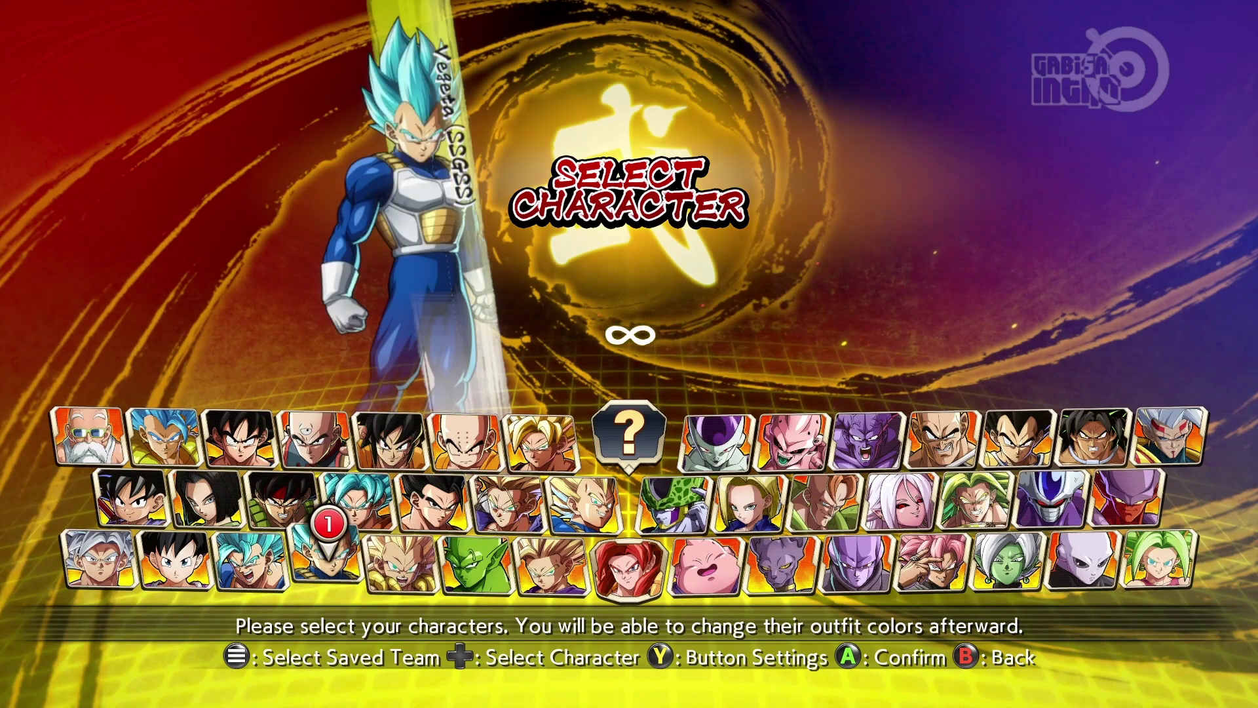
key(Return)
key(Up)
key(Return)
key(Right)
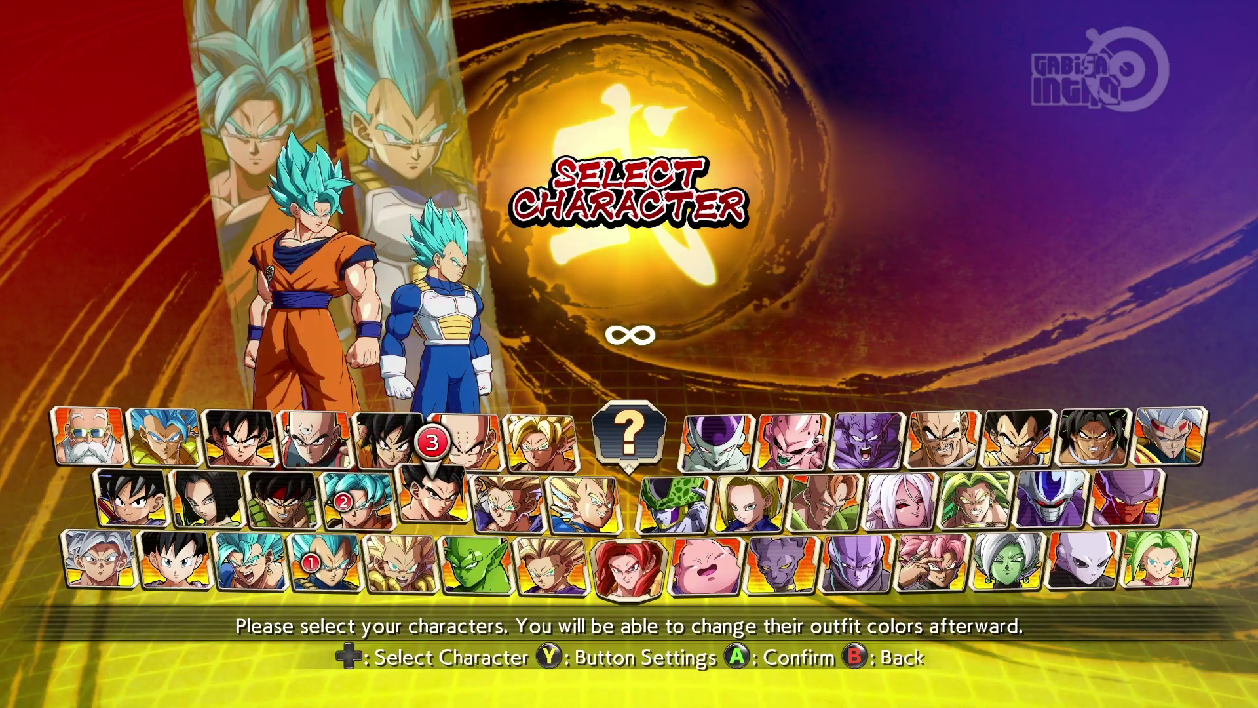
key(Up)
key(Left)
key(Left)
key(Left)
key(Down)
key(Down)
key(Return)
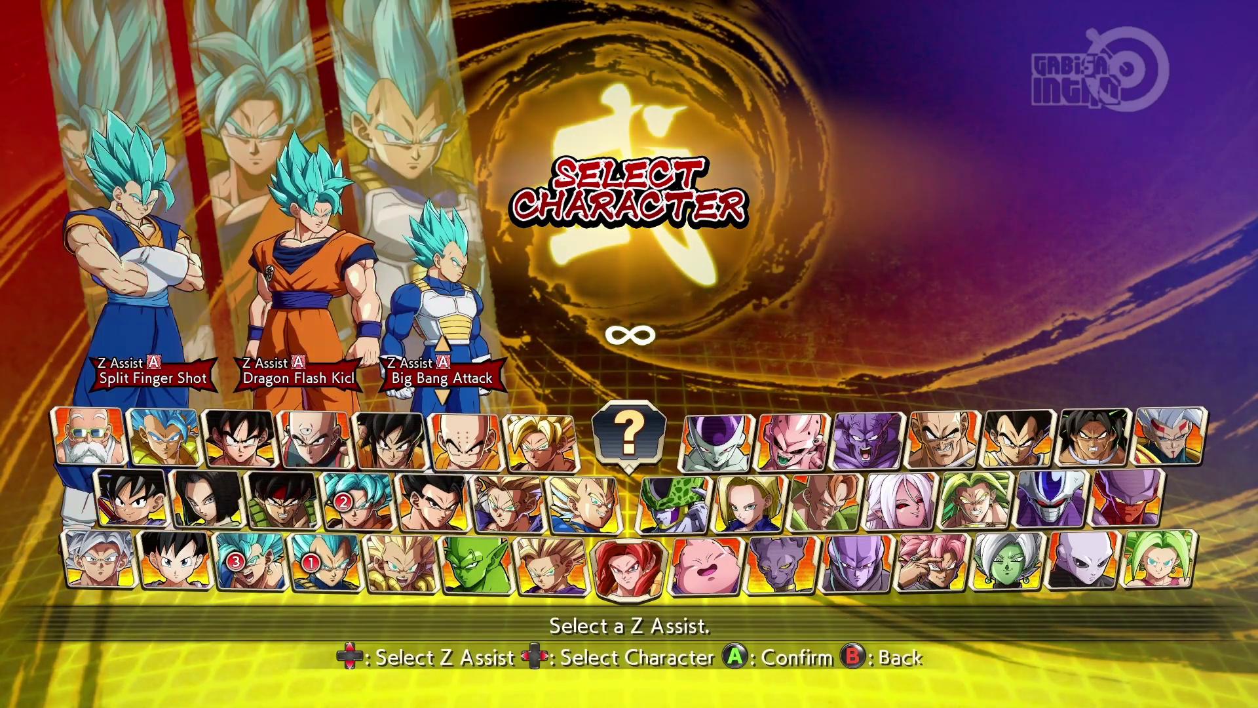
key(Return)
Pick Frieza, Kid Buu and Android 21 as opponents and start on Rocky Field (Evening).
key(Return)
key(Right)
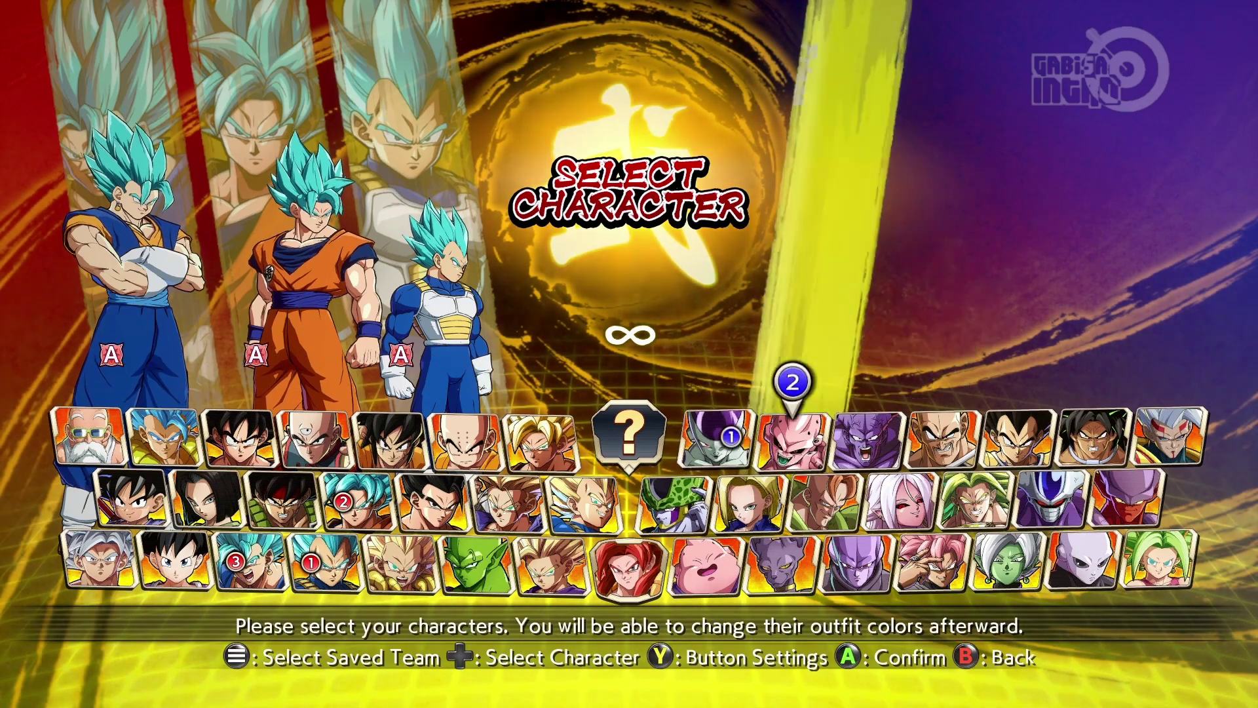
key(Return)
key(Right)
key(Right)
key(Down)
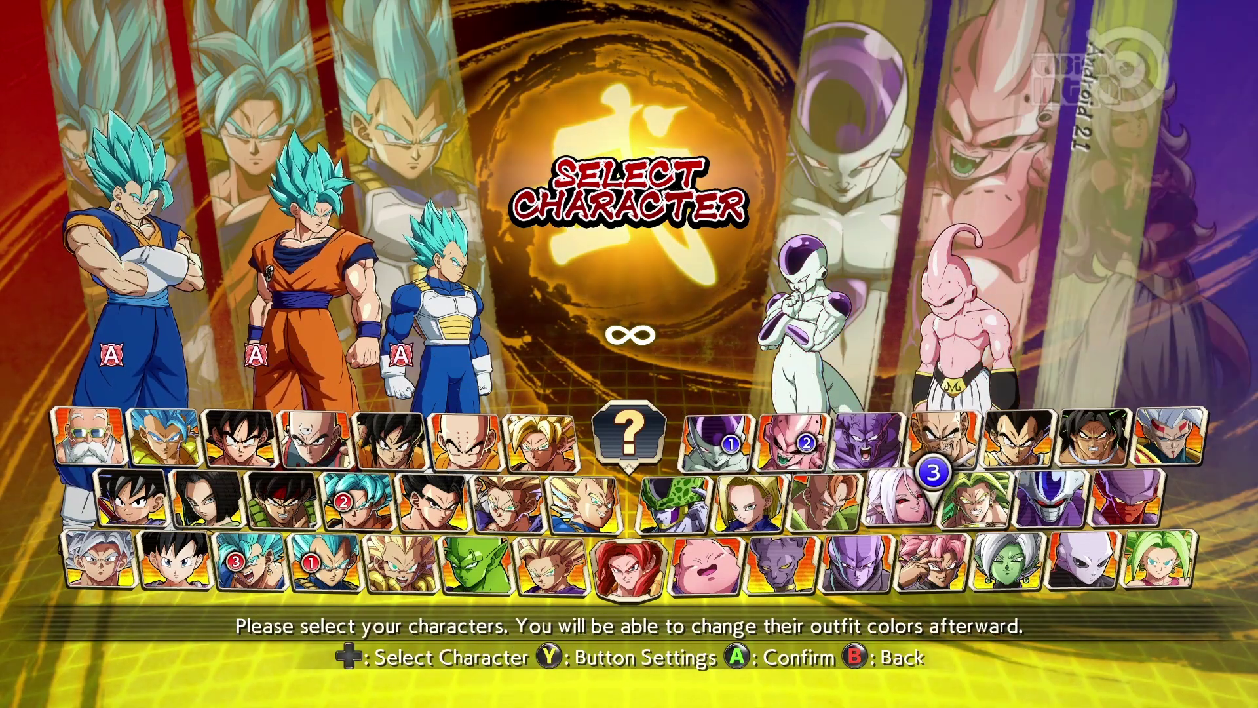
key(Return)
key(Return)
key(Return)
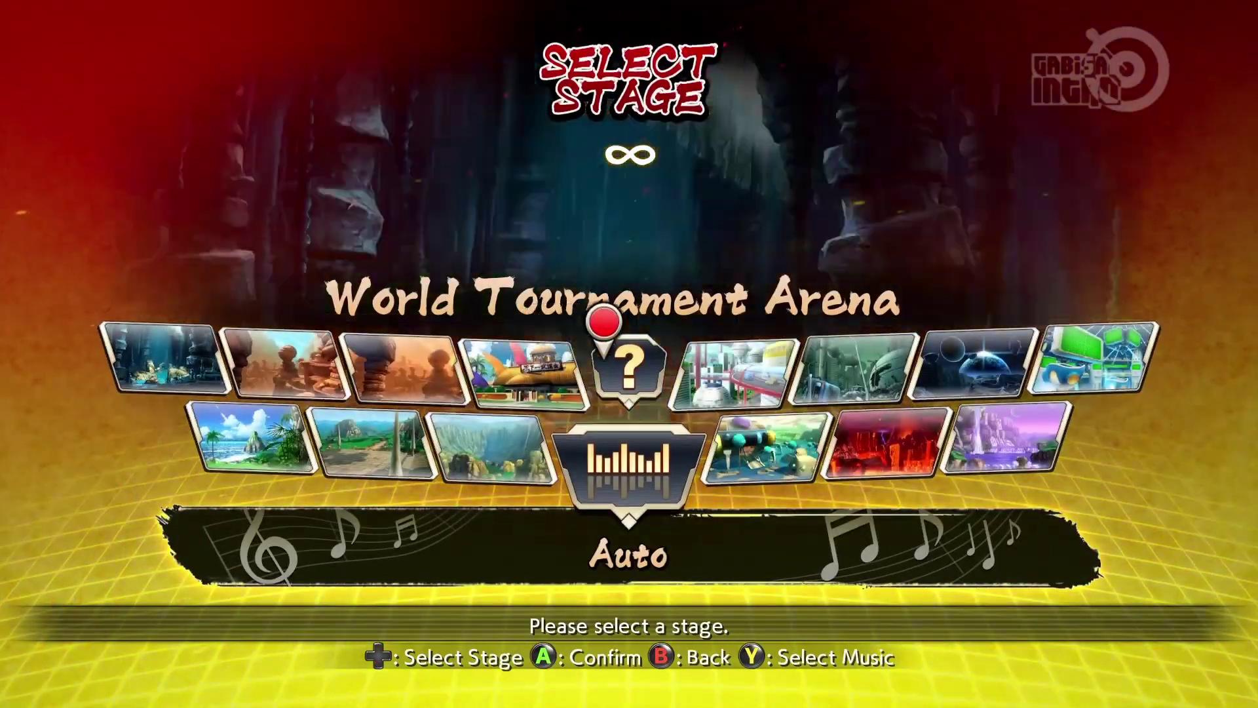
key(Return)
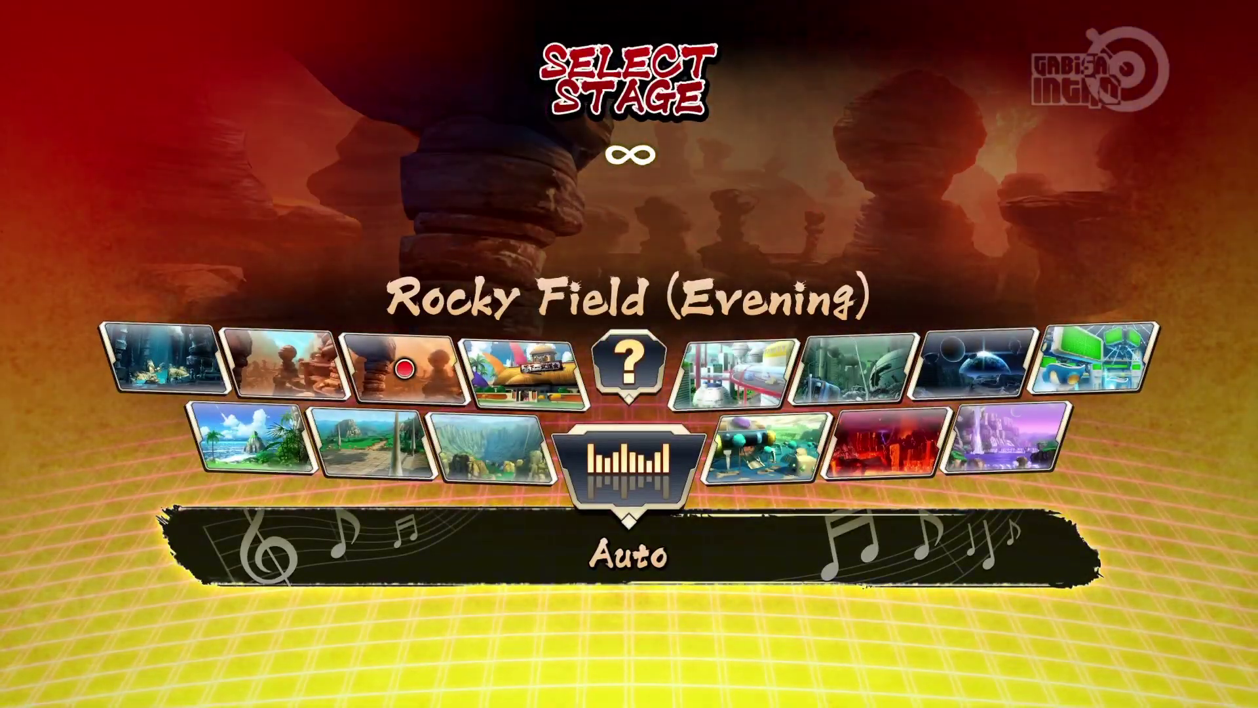
key(Return)
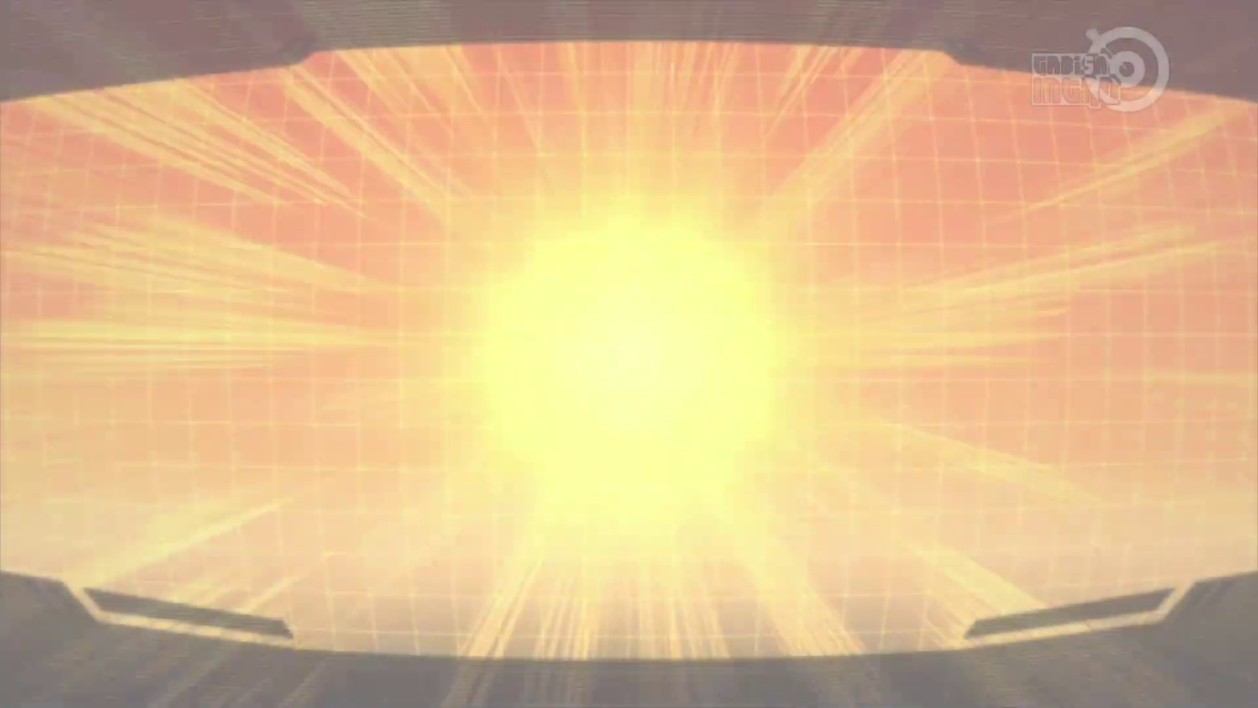